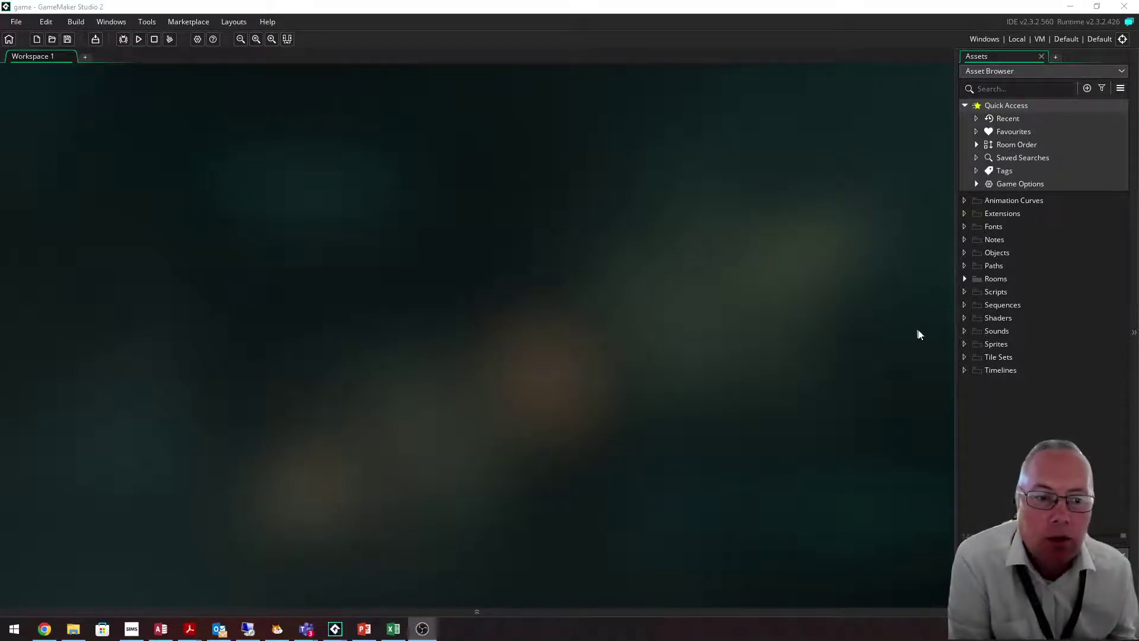
Create a new sprite from the Sprites folder and replace its default name Sprite1 with spr_player.
right_click(985, 343)
mouse_move(1003, 351)
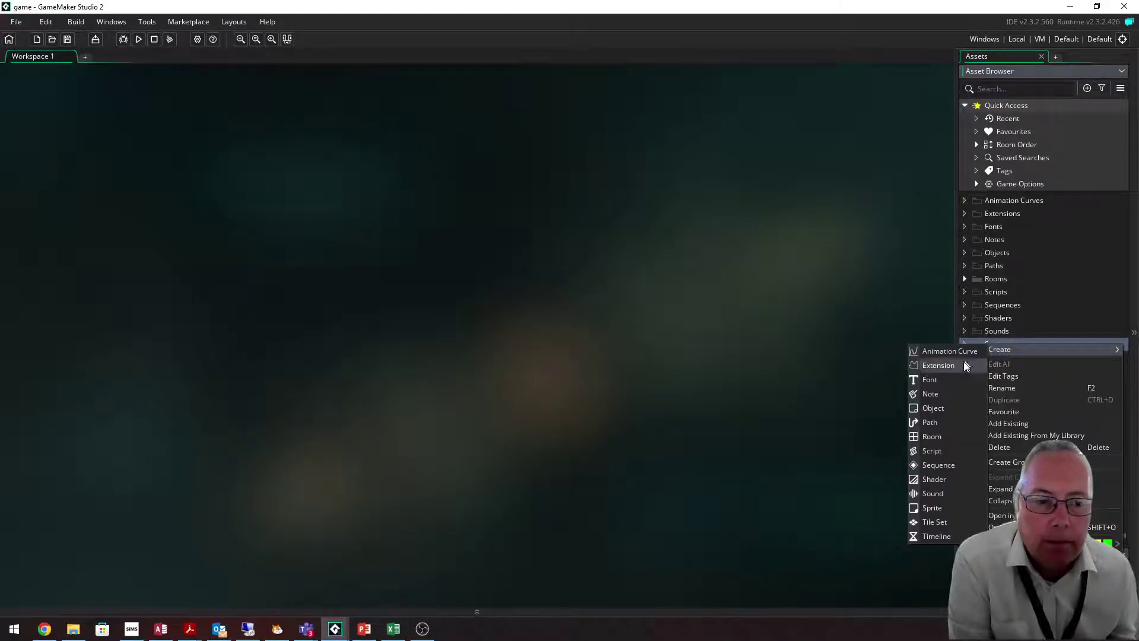
click(923, 509)
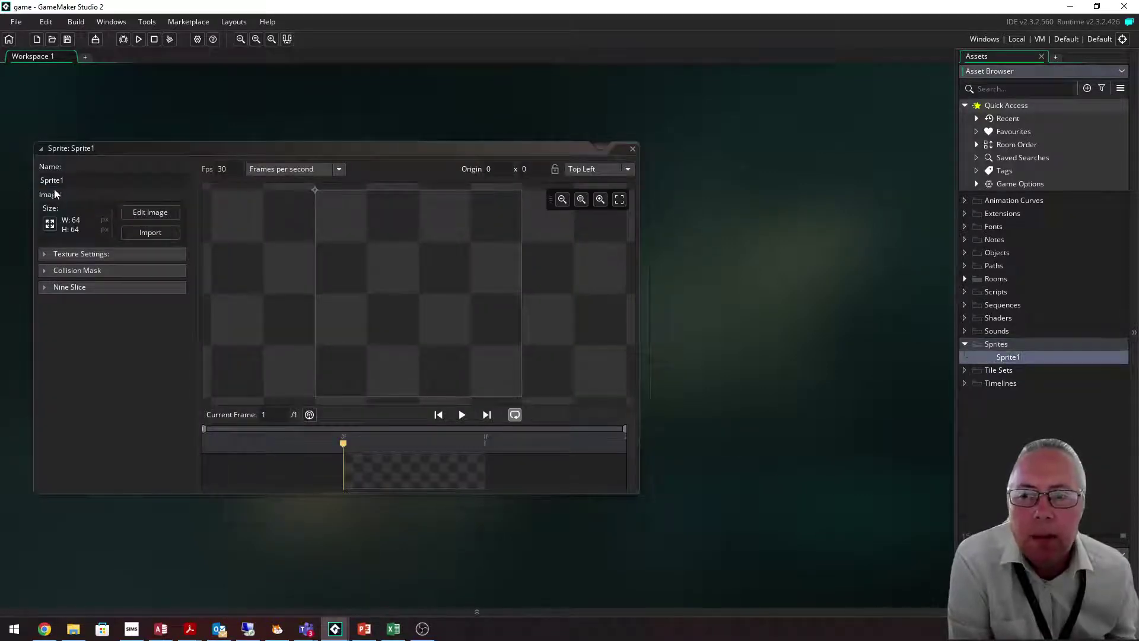
click(73, 179)
key(BackSpace)
key(BackSpace)
key(BackSpace)
key(BackSpace)
key(BackSpace)
key(BackSpace)
key(BackSpace)
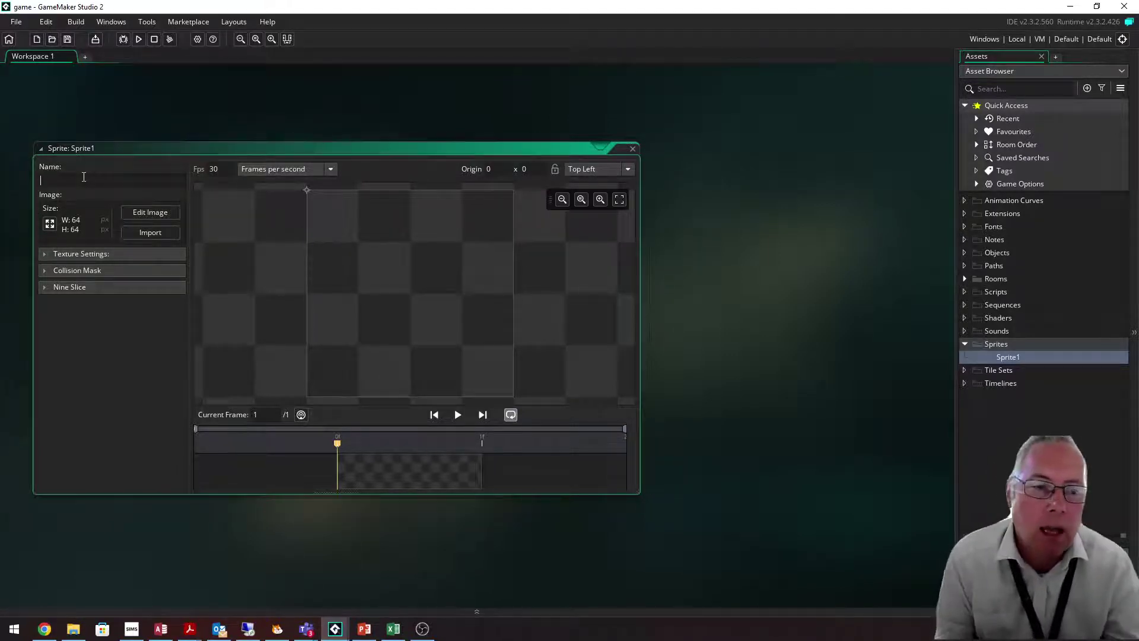
text(spr_pla)
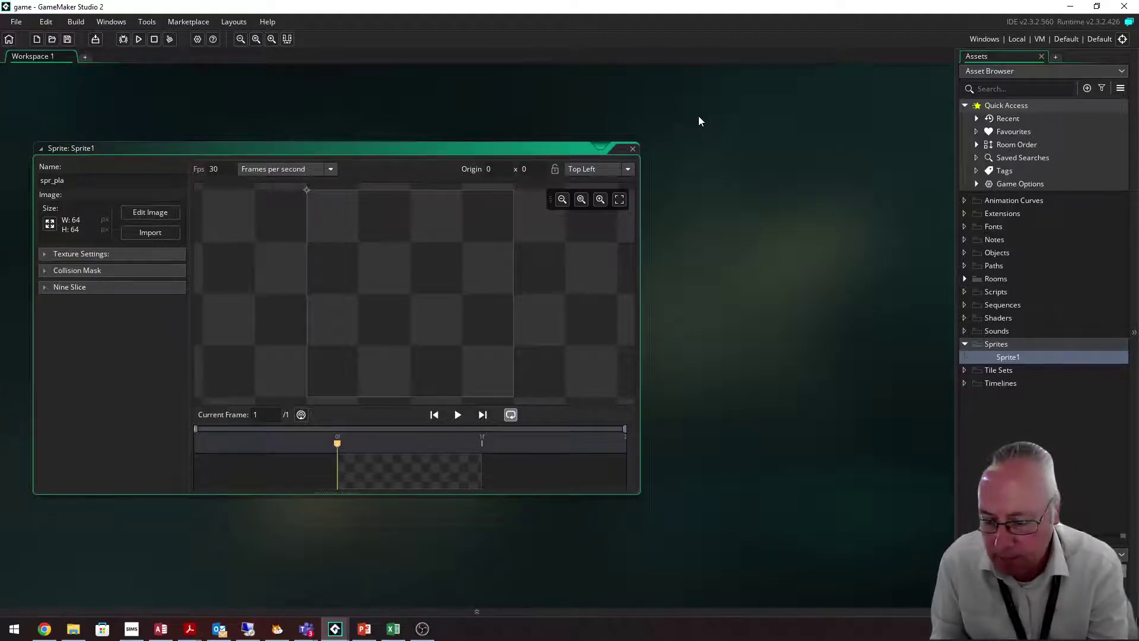
text(yer)
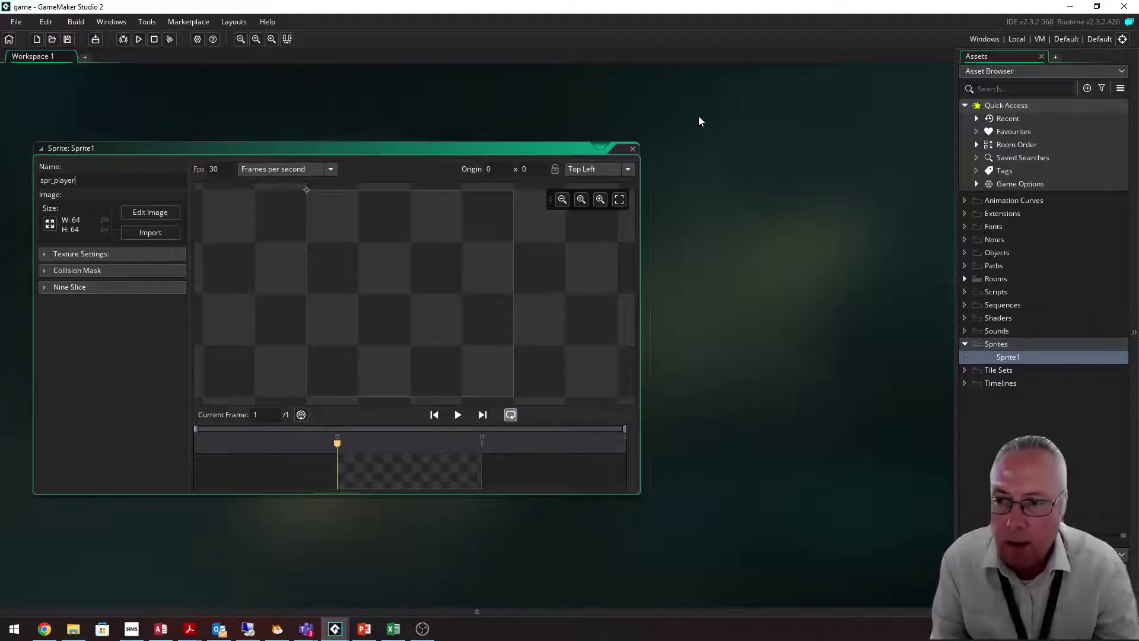
Check the sprite's Resize Properties and cancel, leaving it at 64×64.
click(49, 223)
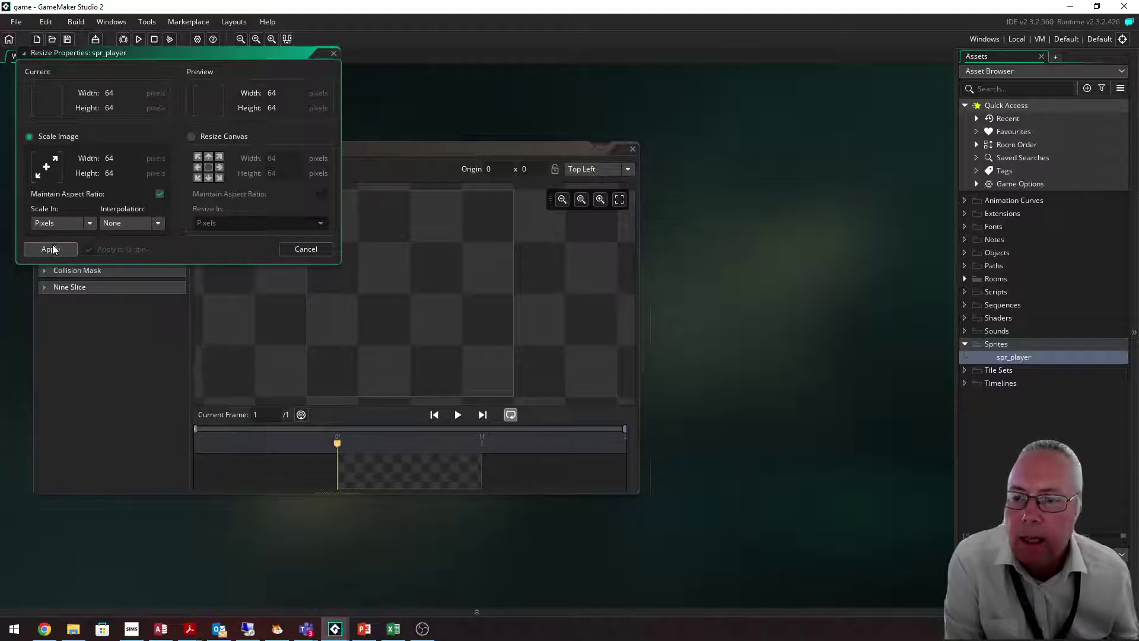
click(301, 245)
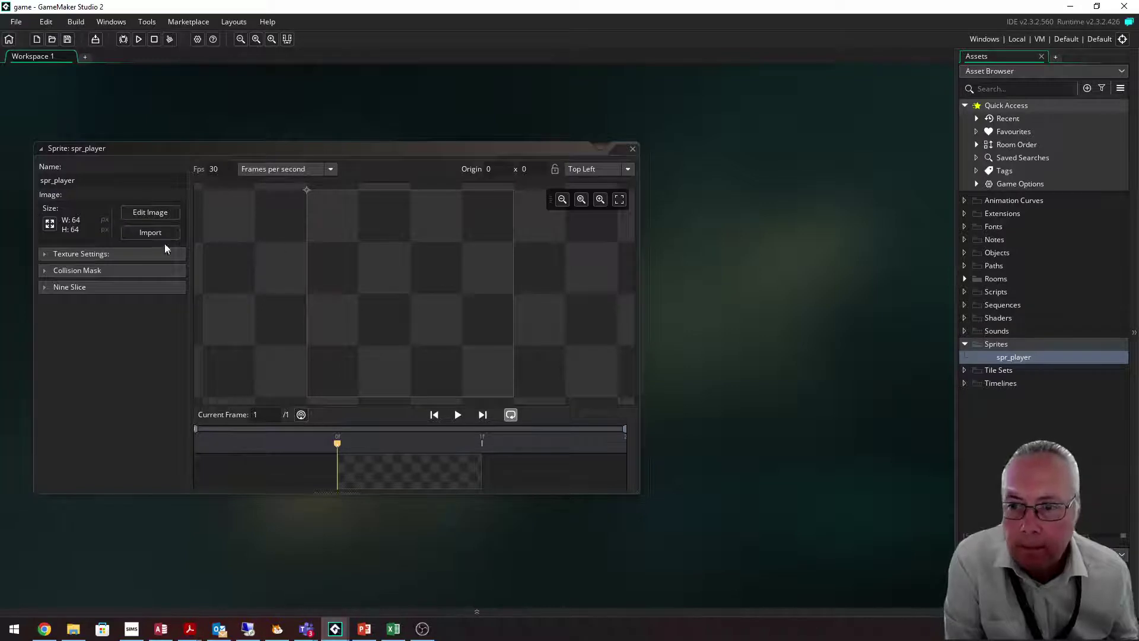
In the image editor, draw an oval outline head with the Ellipse tool.
click(159, 213)
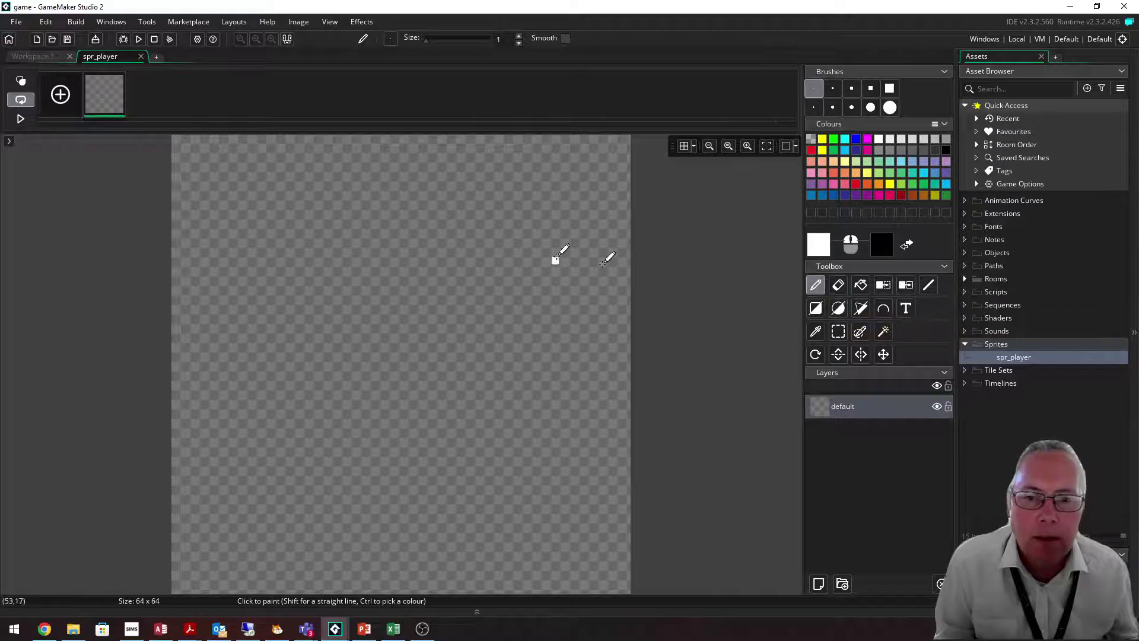
click(838, 308)
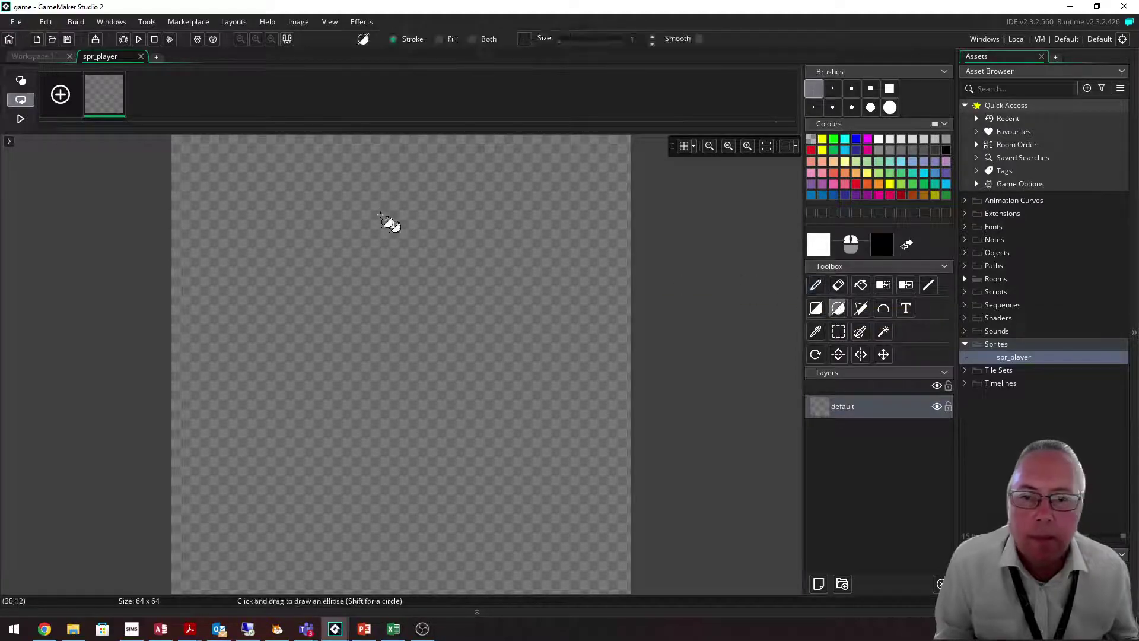
mouse_move(317, 196)
mouse_down()
mouse_move(454, 261)
mouse_move(480, 313)
mouse_up()
Pencil in the body outline below the head and the left and right eyes.
click(817, 286)
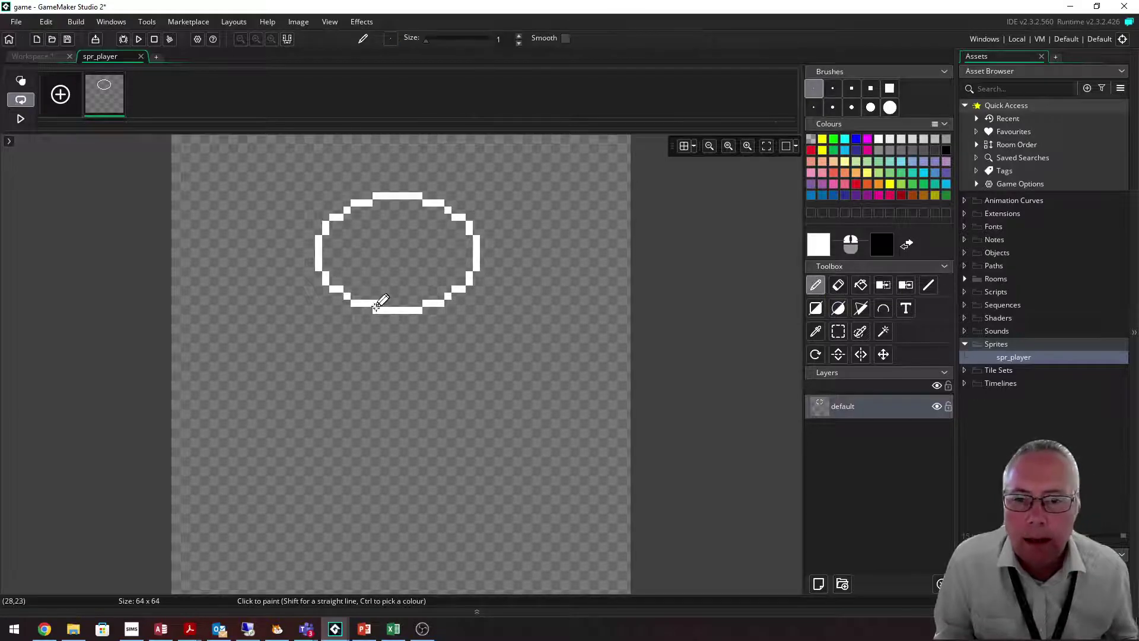
mouse_move(390, 324)
mouse_down()
mouse_move(391, 338)
mouse_move(355, 347)
mouse_move(347, 366)
mouse_move(333, 430)
mouse_move(343, 452)
mouse_move(373, 414)
mouse_move(368, 462)
mouse_move(347, 537)
mouse_move(326, 546)
mouse_move(365, 571)
mouse_move(448, 572)
mouse_move(469, 552)
mouse_move(406, 531)
mouse_move(392, 496)
mouse_move(432, 457)
mouse_move(406, 311)
mouse_up()
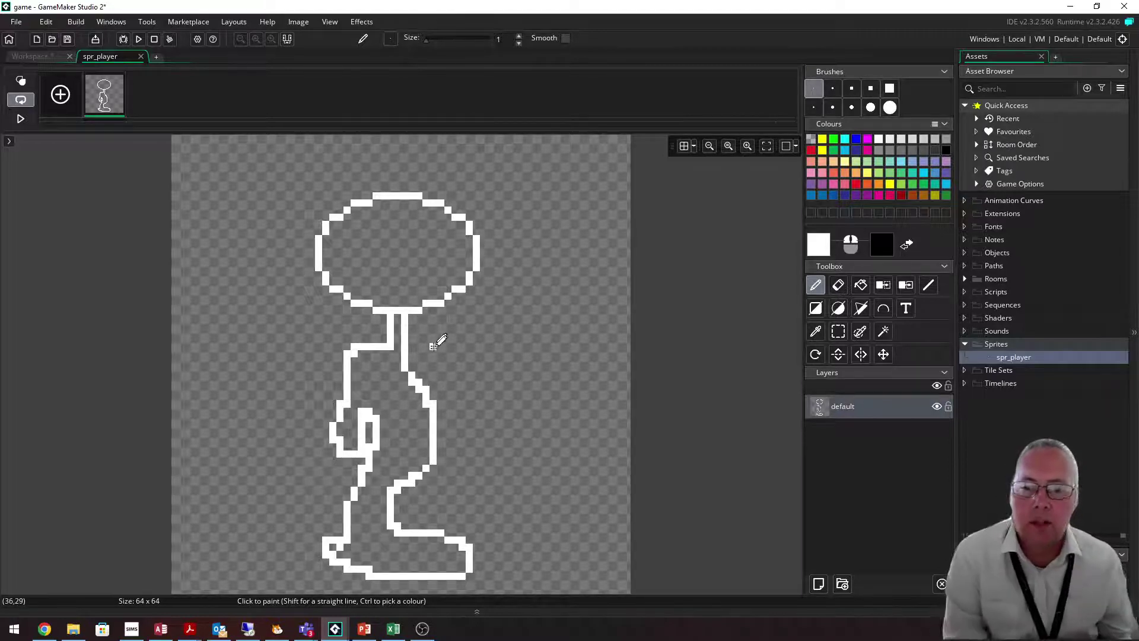
mouse_move(442, 238)
mouse_down()
mouse_move(470, 260)
mouse_move(460, 282)
mouse_up()
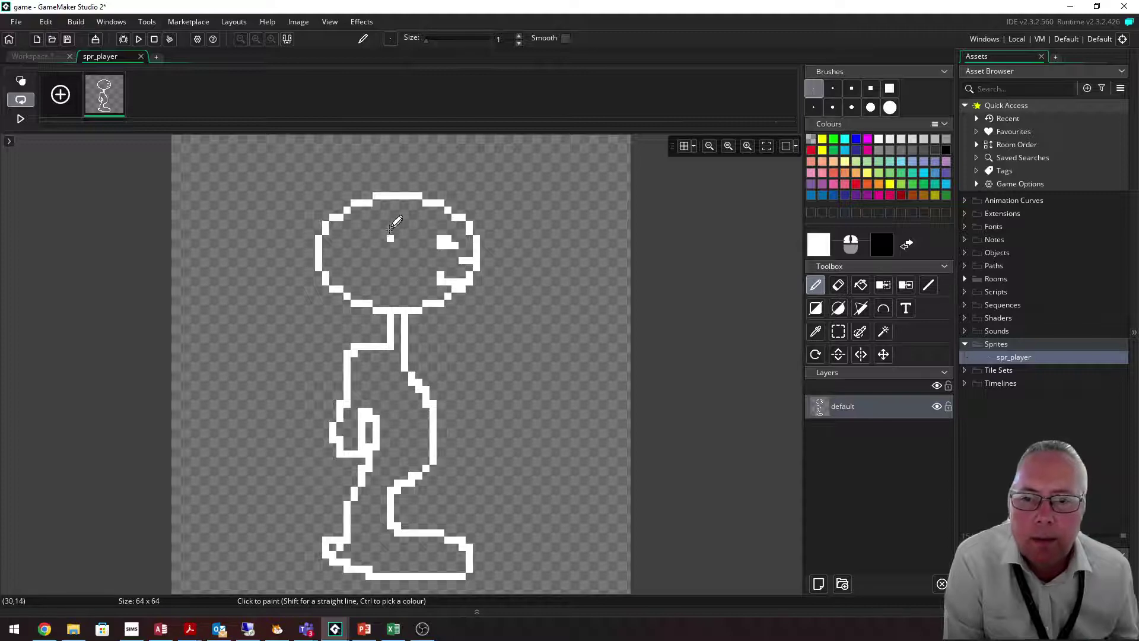
drag(354, 245, 355, 249)
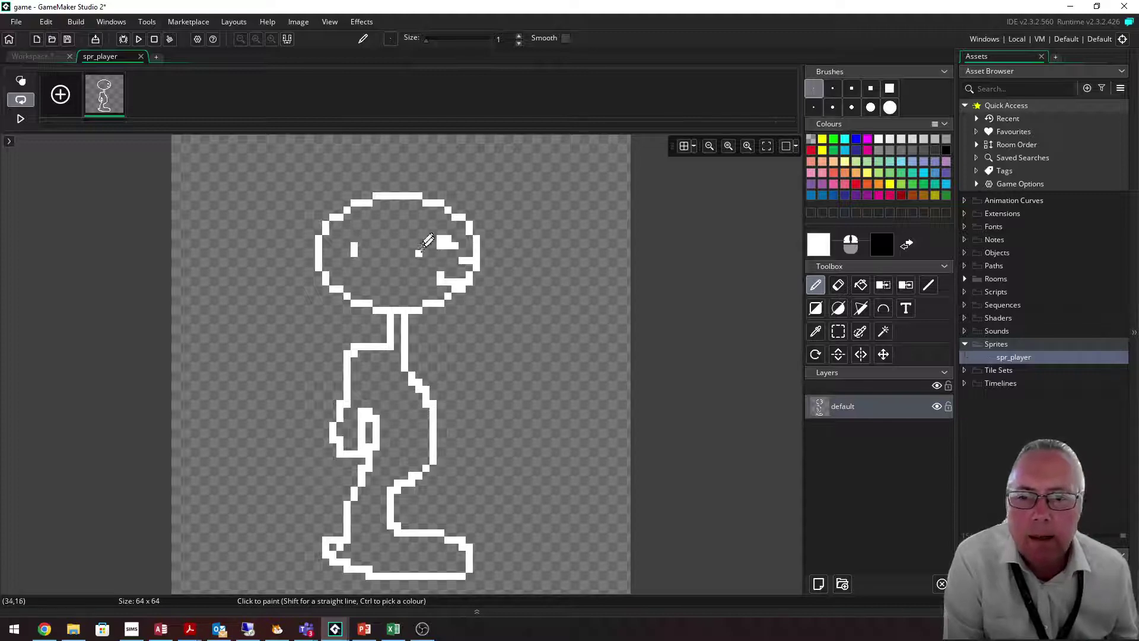
Draw yellow hair across and around the top of the head.
click(822, 139)
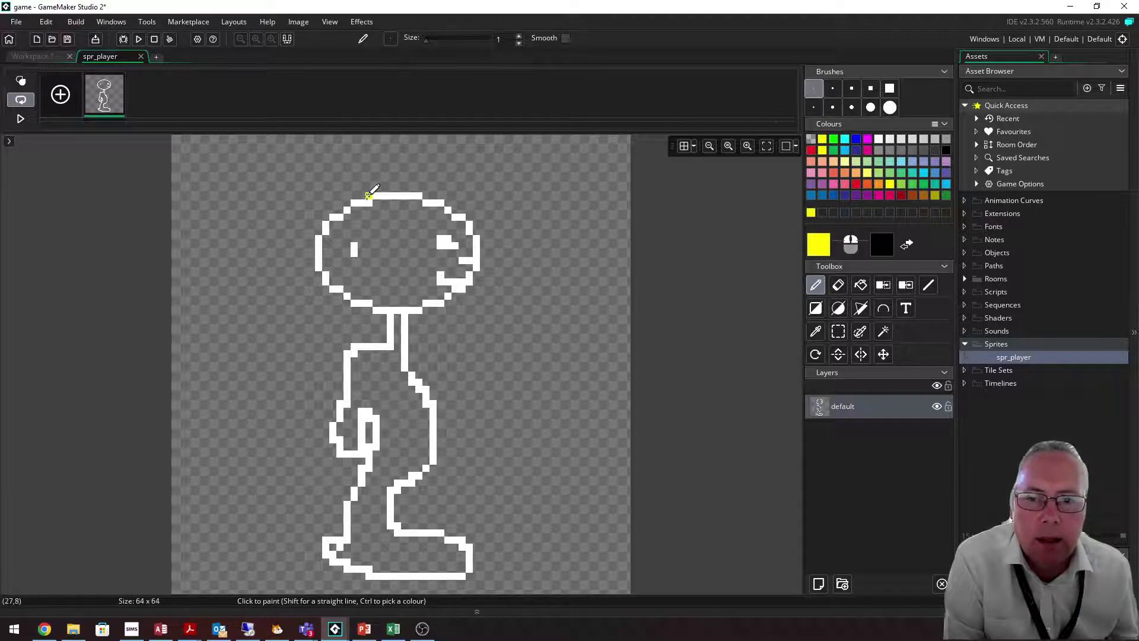
click(355, 202)
mouse_move(335, 203)
mouse_down()
mouse_move(359, 213)
mouse_move(346, 201)
mouse_move(328, 208)
mouse_move(334, 192)
mouse_move(414, 189)
mouse_move(387, 185)
mouse_move(404, 173)
mouse_move(496, 205)
mouse_up()
click(358, 175)
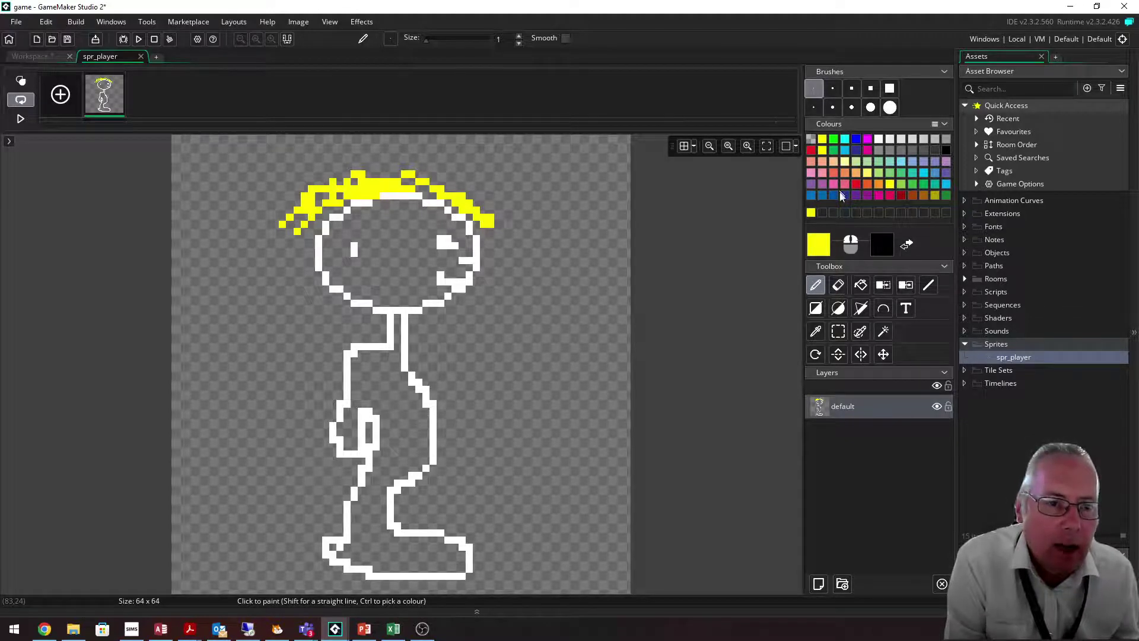
Fill the face salmon and the body red with the Fill tool.
click(860, 284)
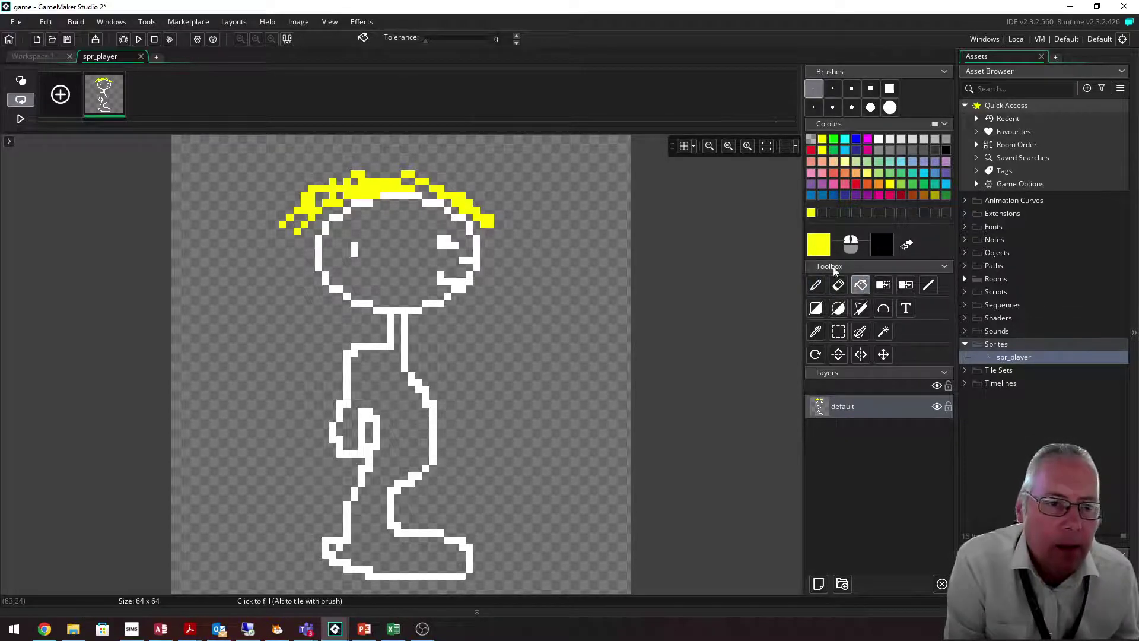
click(831, 162)
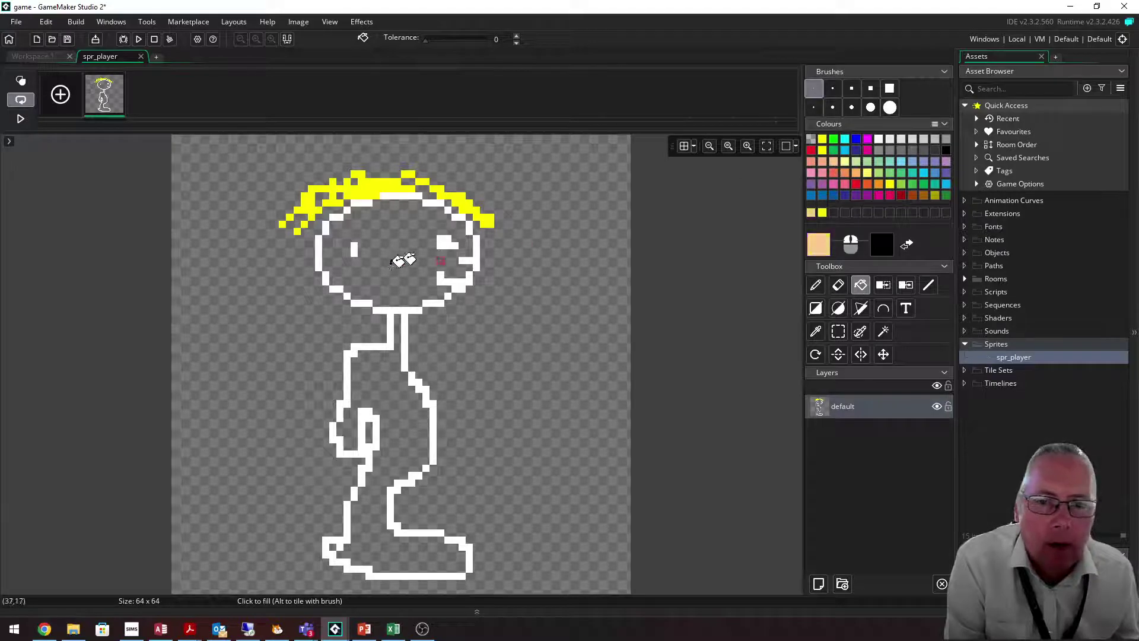
click(394, 254)
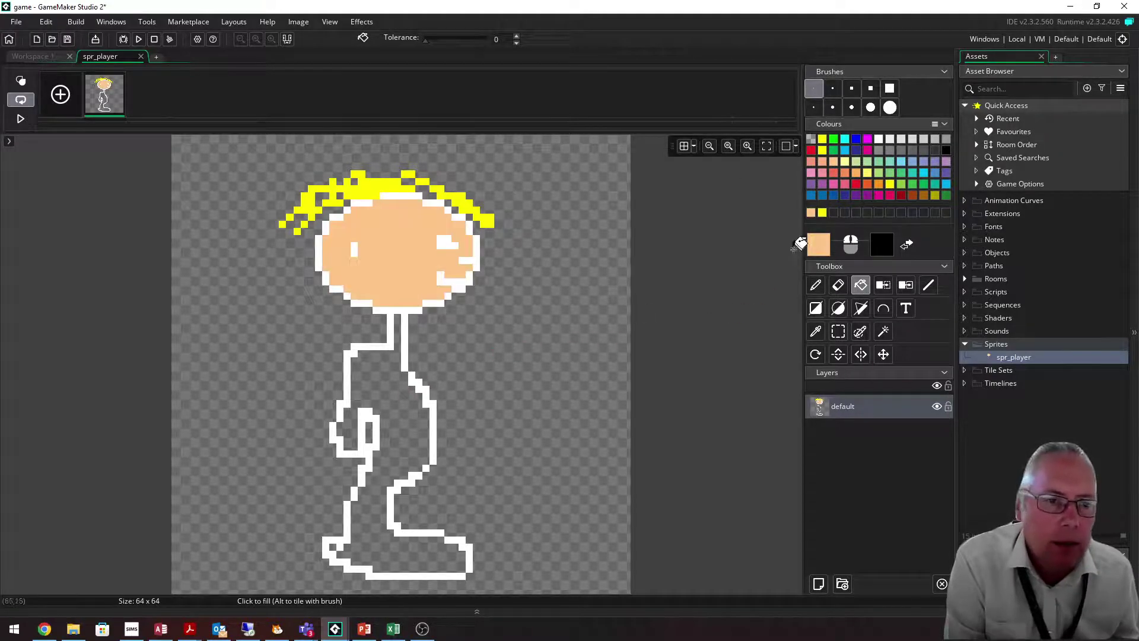
click(810, 162)
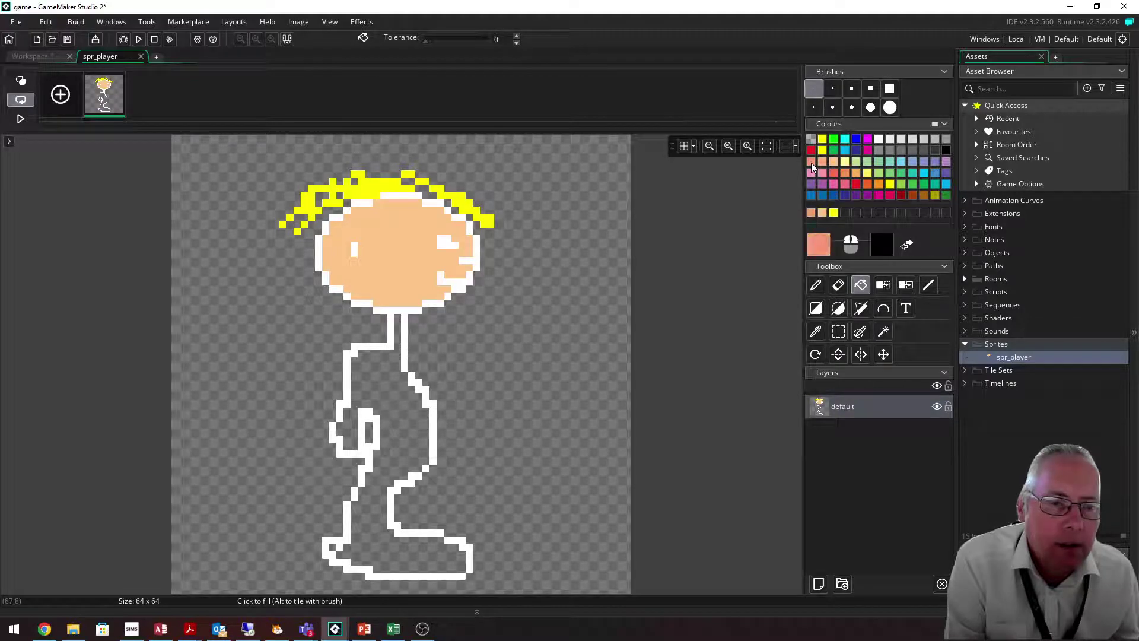
click(392, 250)
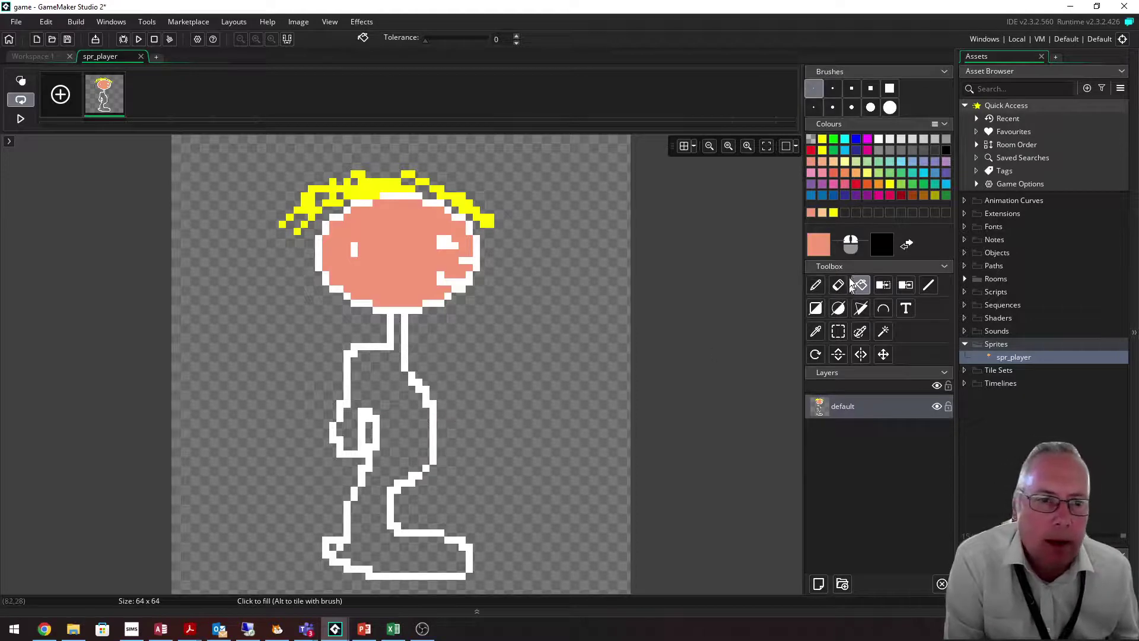
click(856, 184)
click(396, 396)
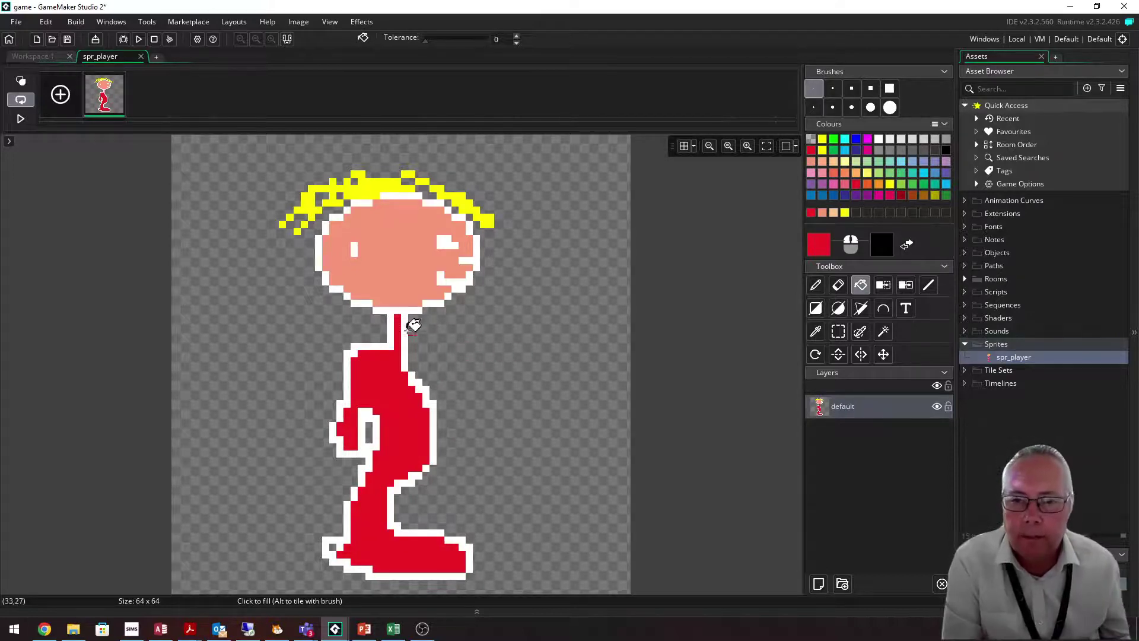
Back in sprite settings, set the origin to Middle Centre, then nudge it to 31, 36.
click(141, 56)
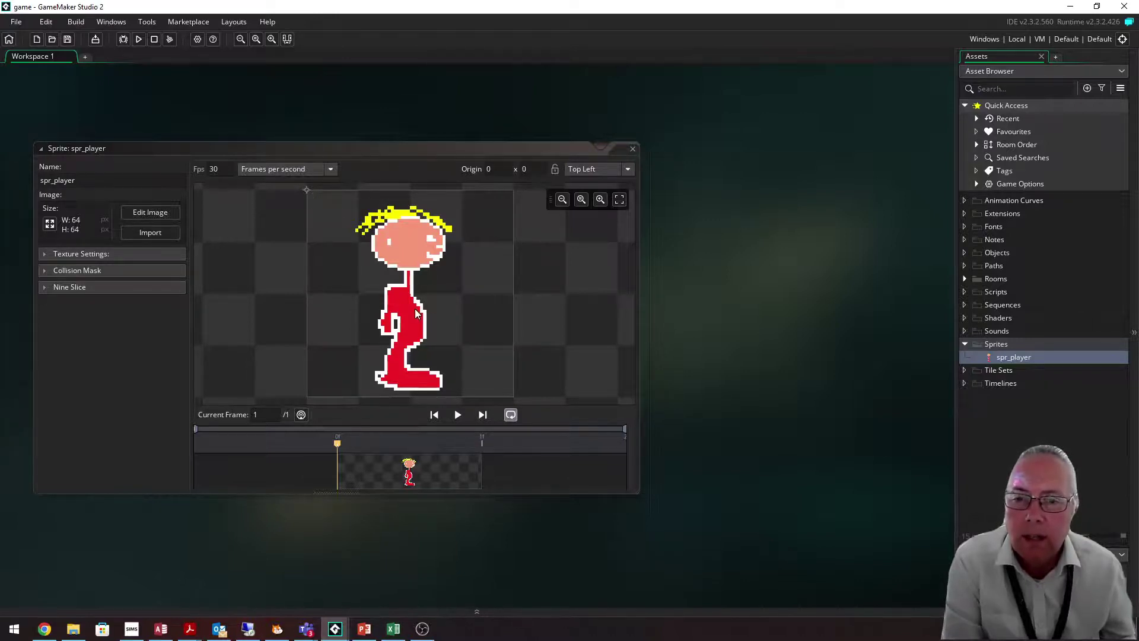
click(629, 170)
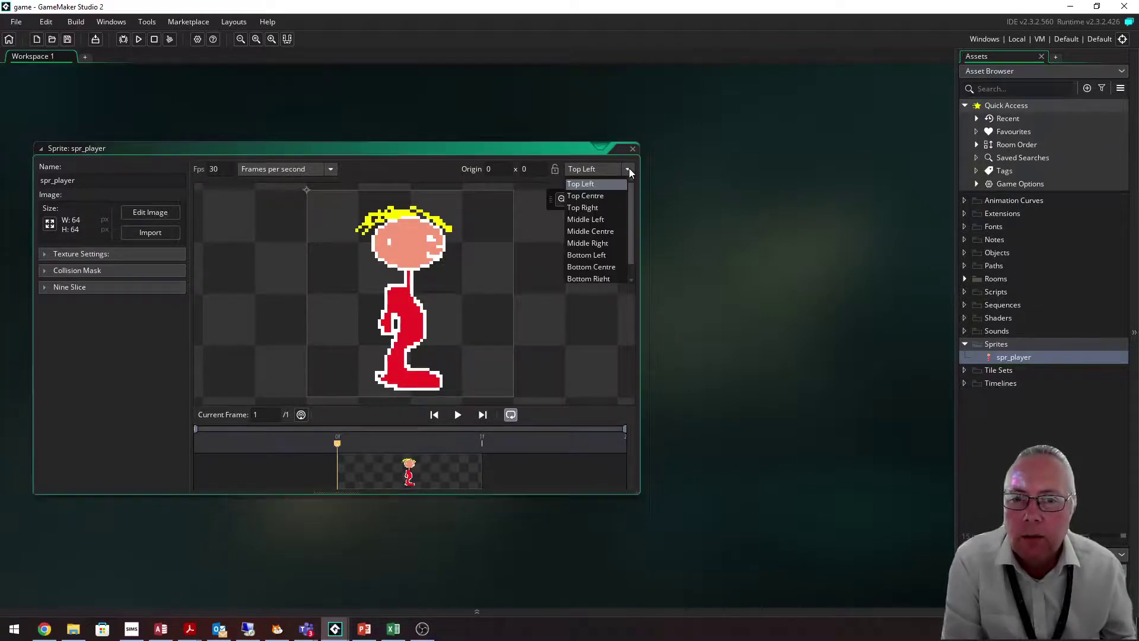
click(611, 236)
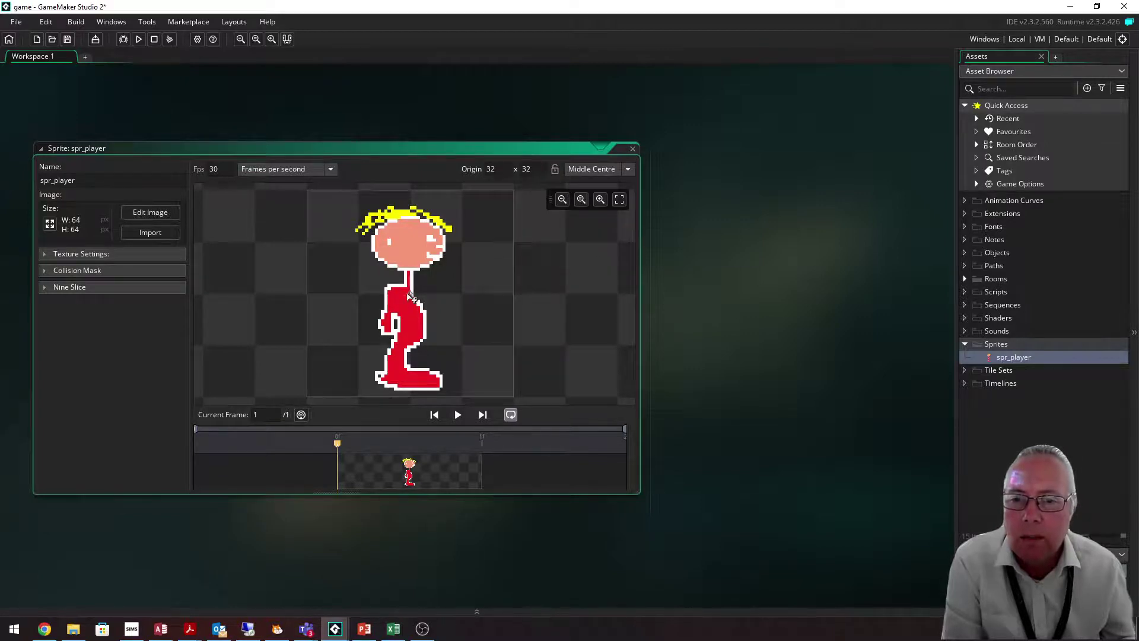
drag(412, 293, 407, 306)
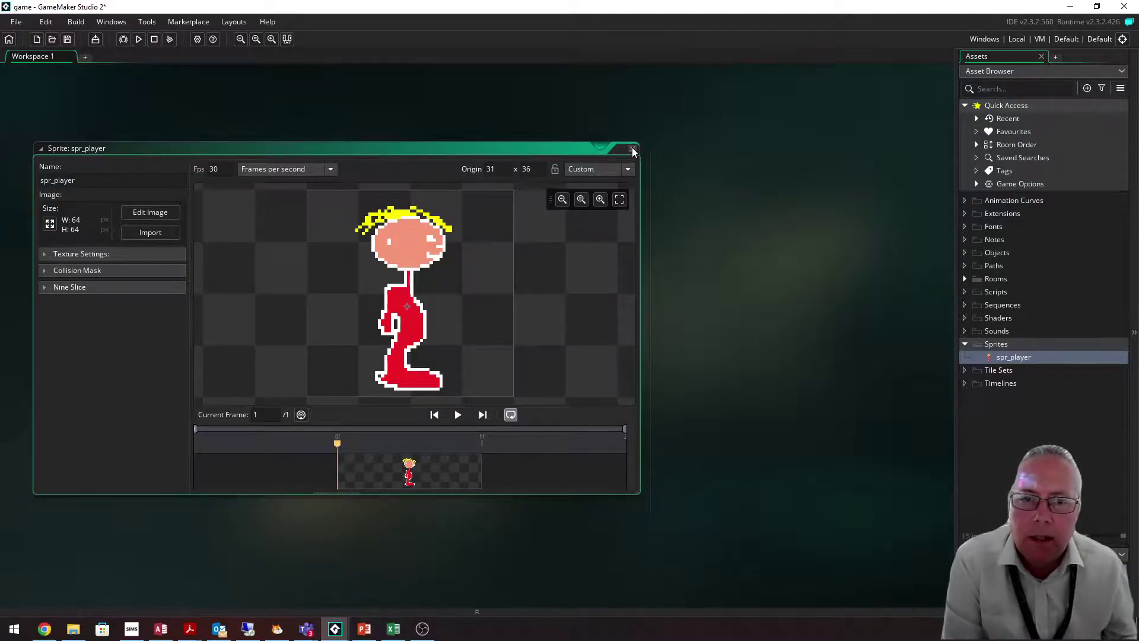
Close the spr_player editor and delete spr_player from the Asset Browser, confirming with OK.
drag(632, 148, 635, 158)
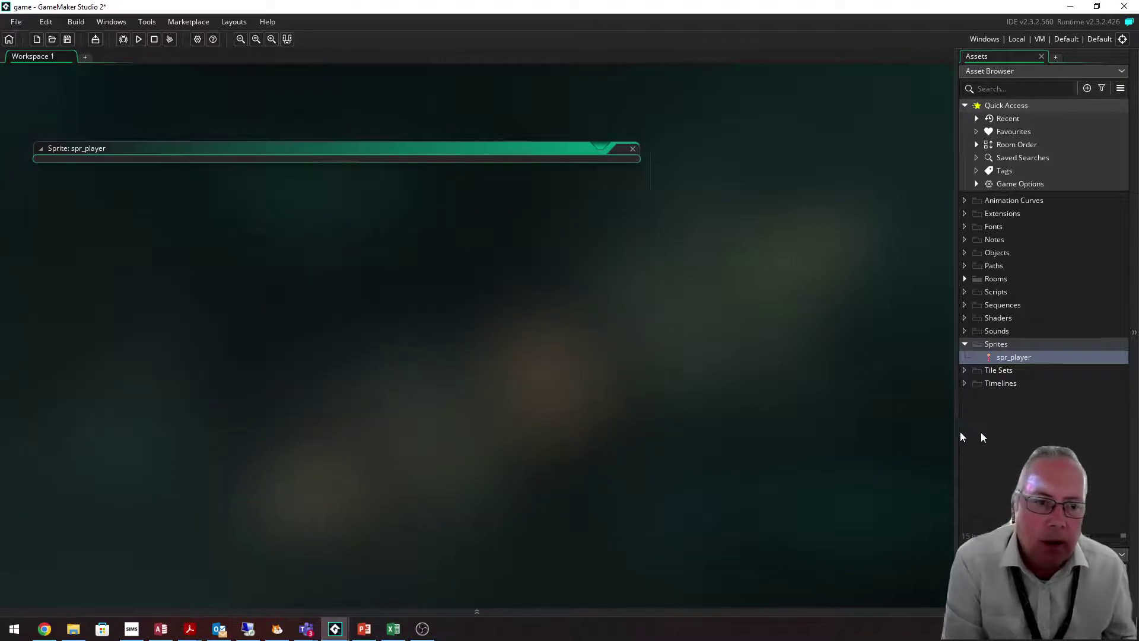
right_click(1001, 359)
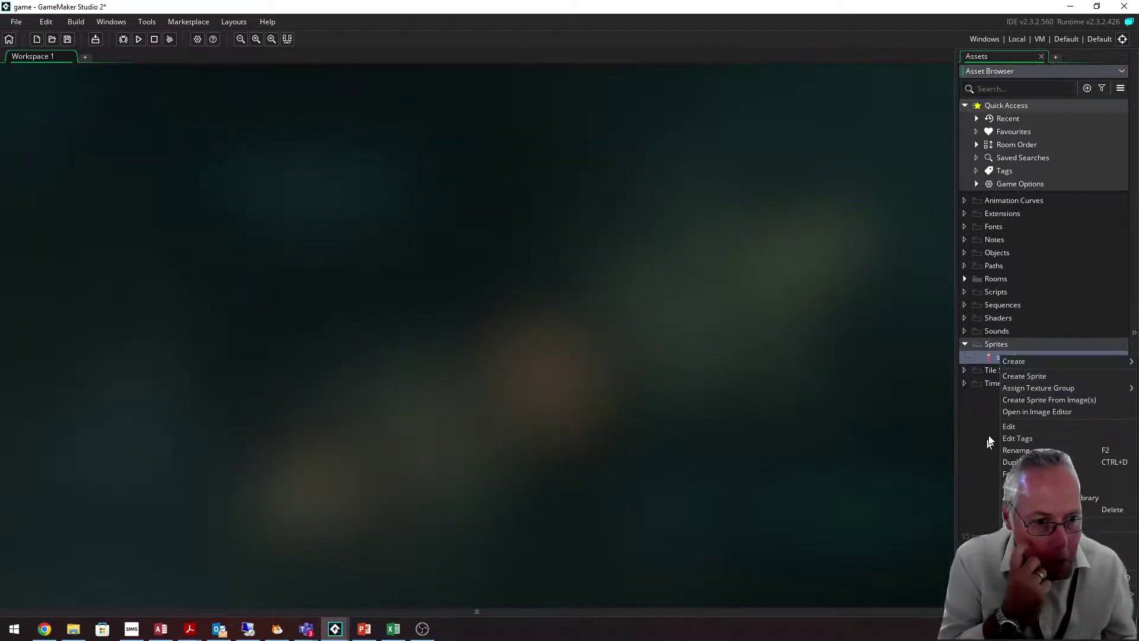
click(1008, 509)
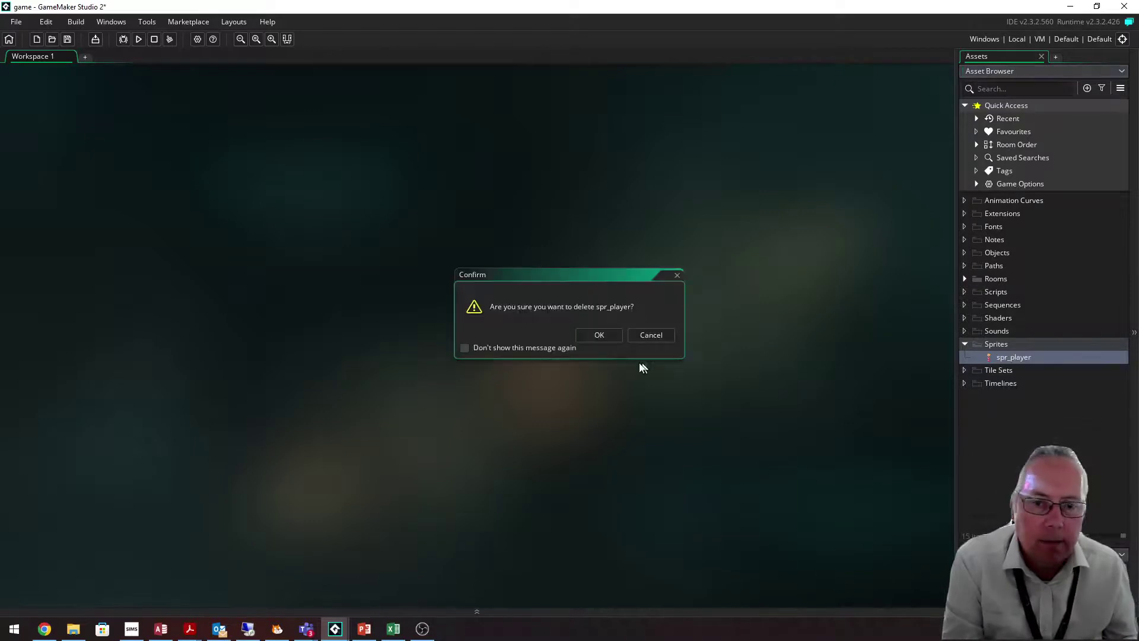
click(612, 333)
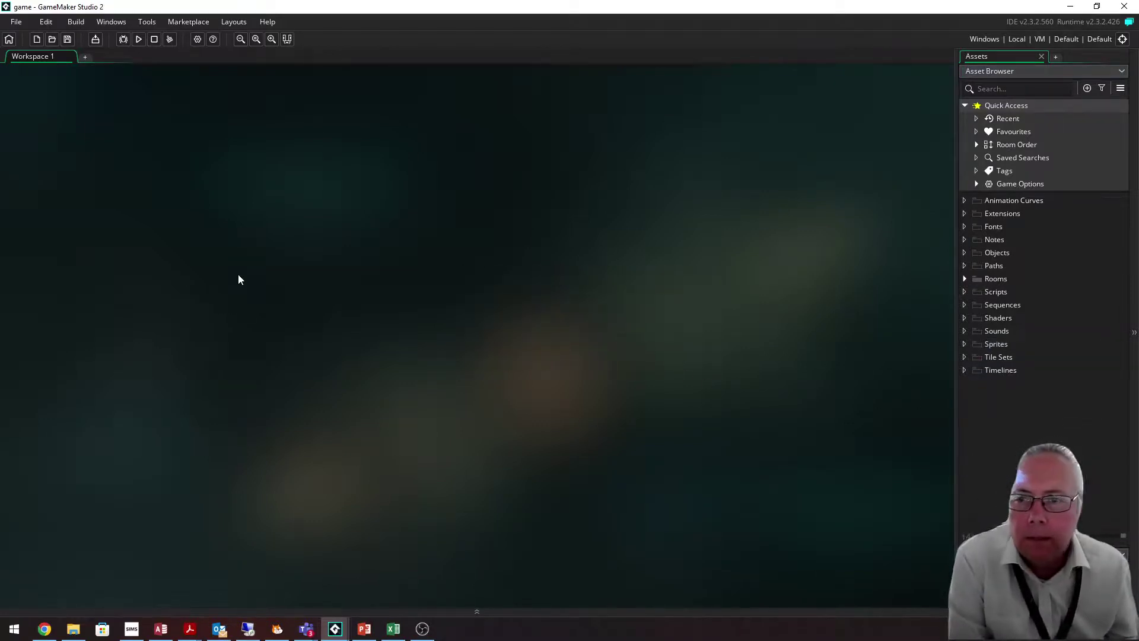
Add a new sprite inside the Sprites folder and name it spr_player.
right_click(997, 344)
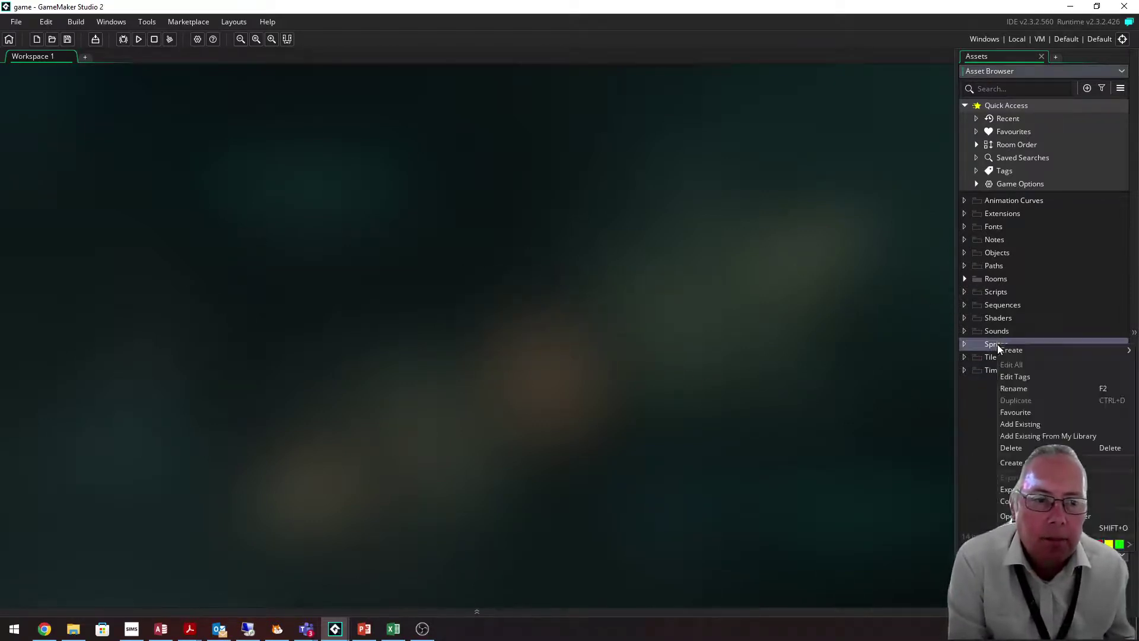
mouse_move(1006, 351)
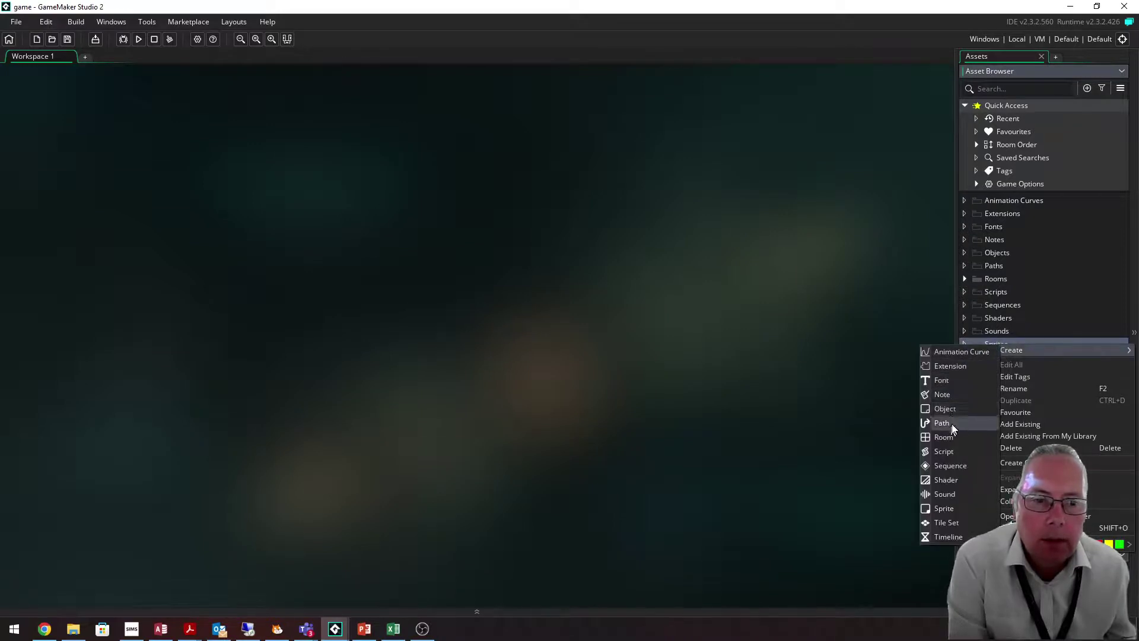
click(952, 507)
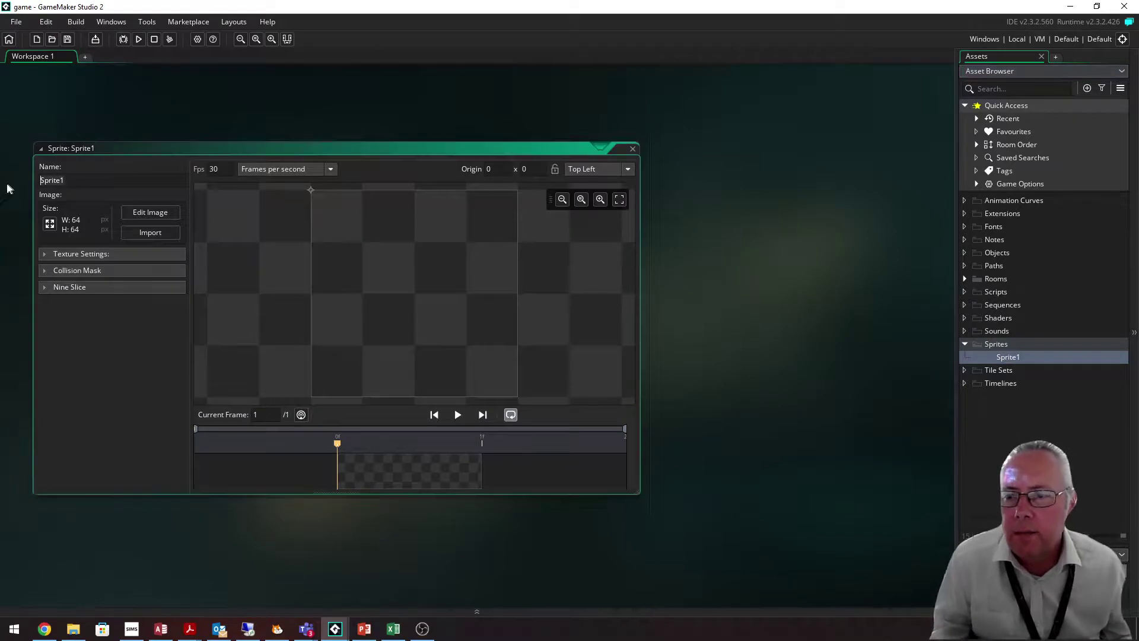
text(sp)
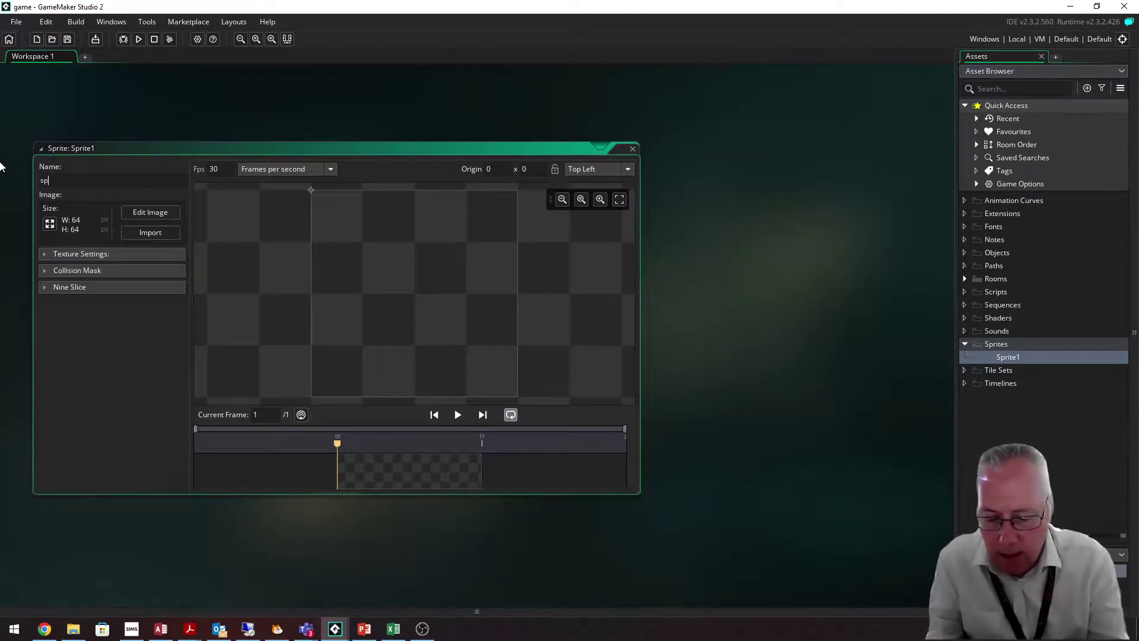
text(r_)
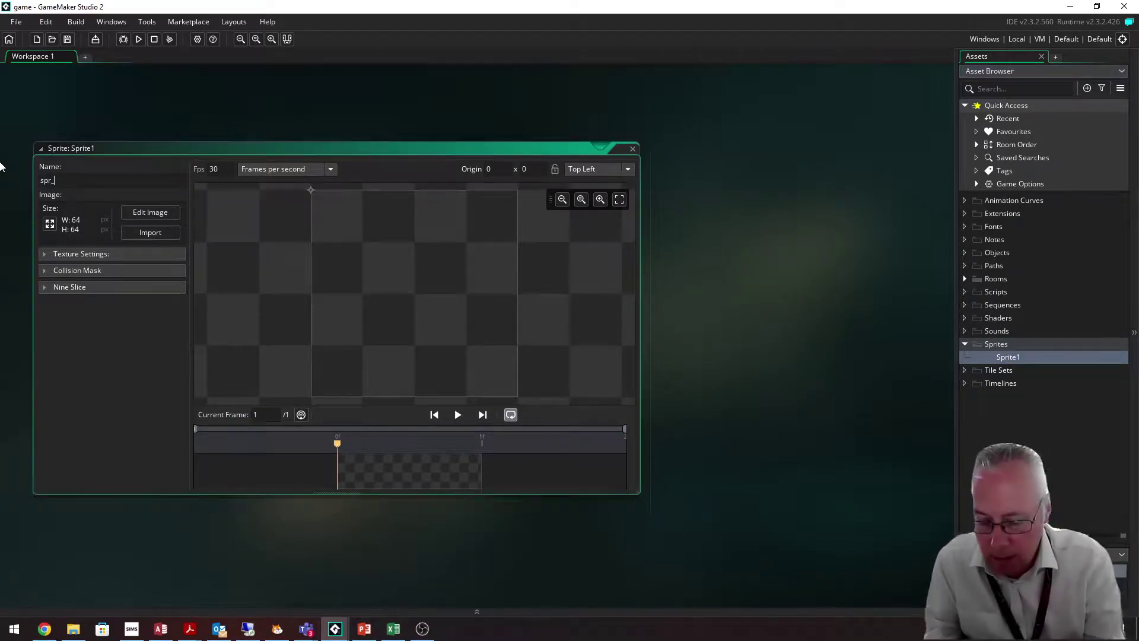
text(player)
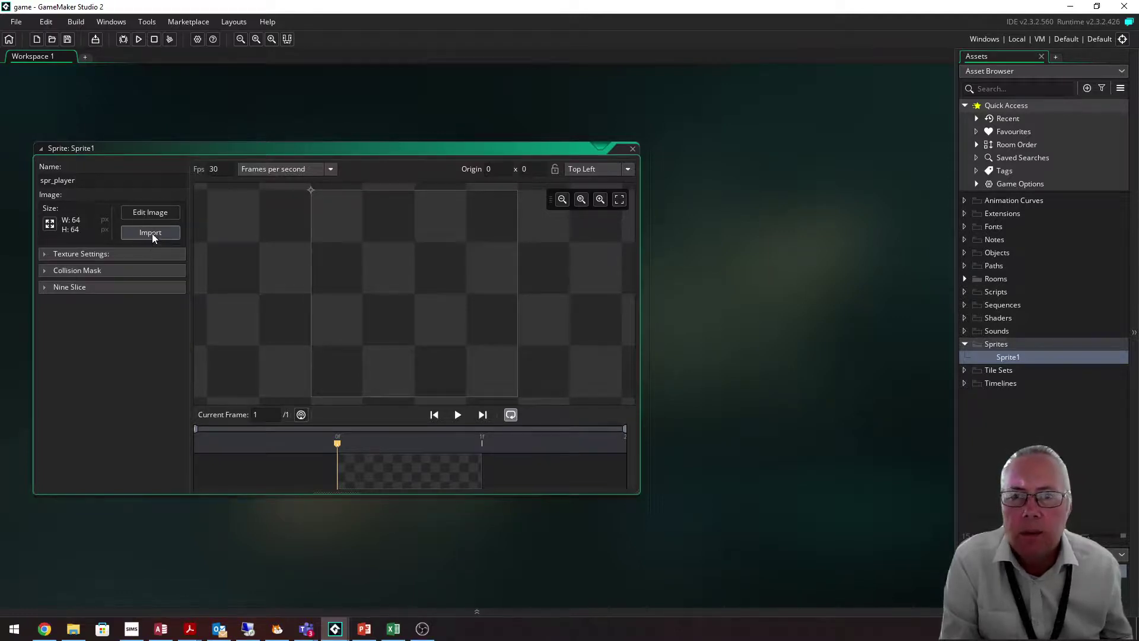
click(152, 234)
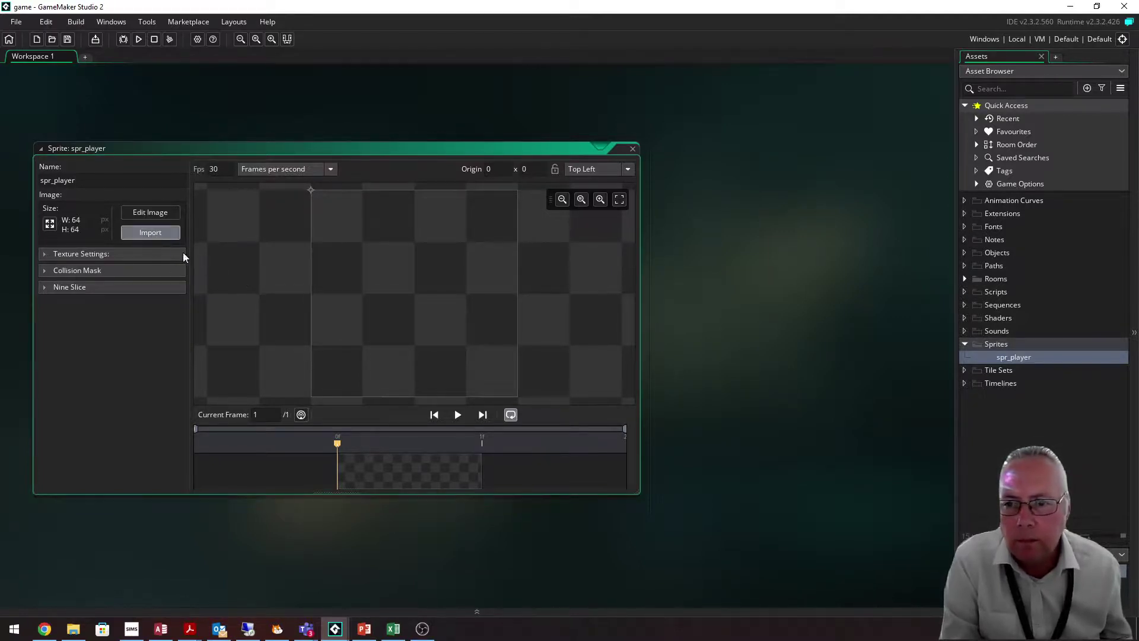
Import the Player image from Pictures into spr_player, accept the warning, and close the editor.
click(165, 234)
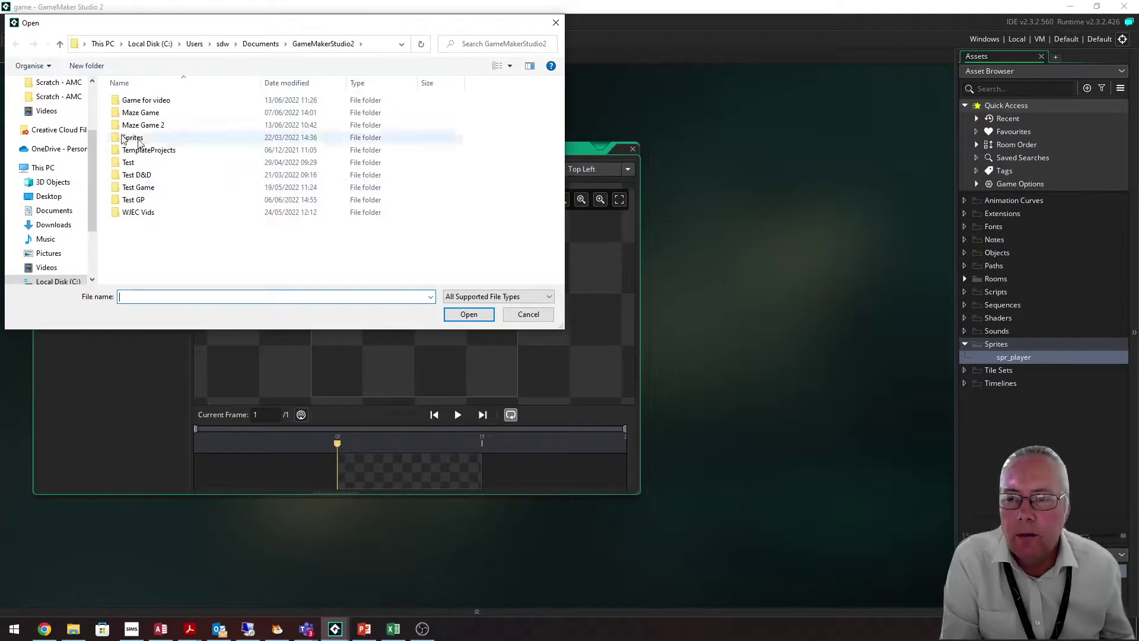
click(50, 254)
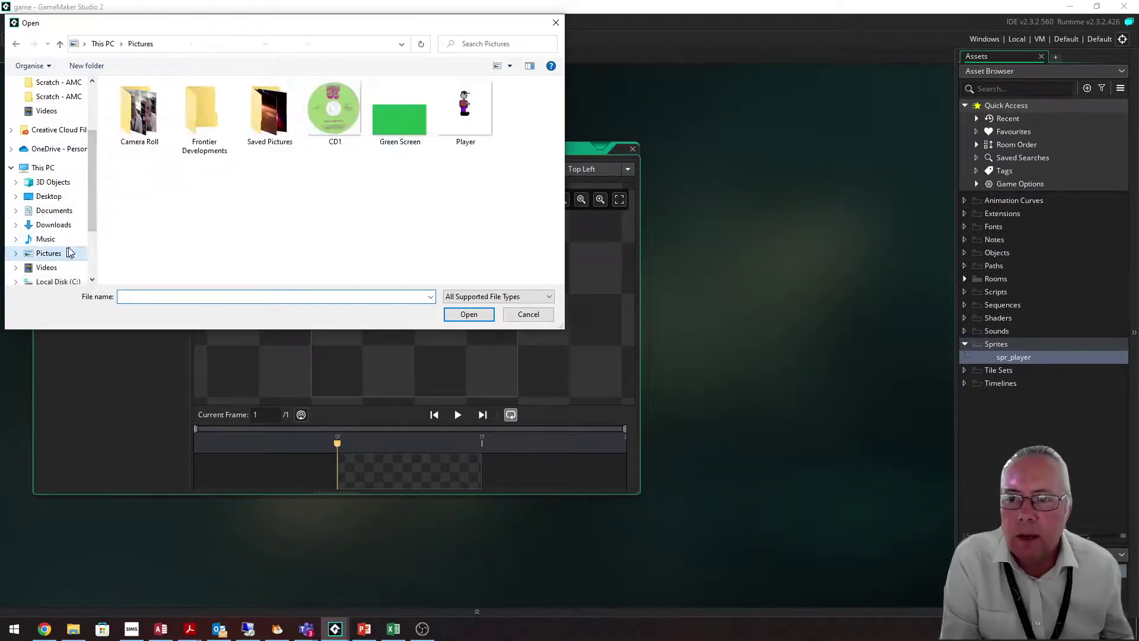
double_click(464, 113)
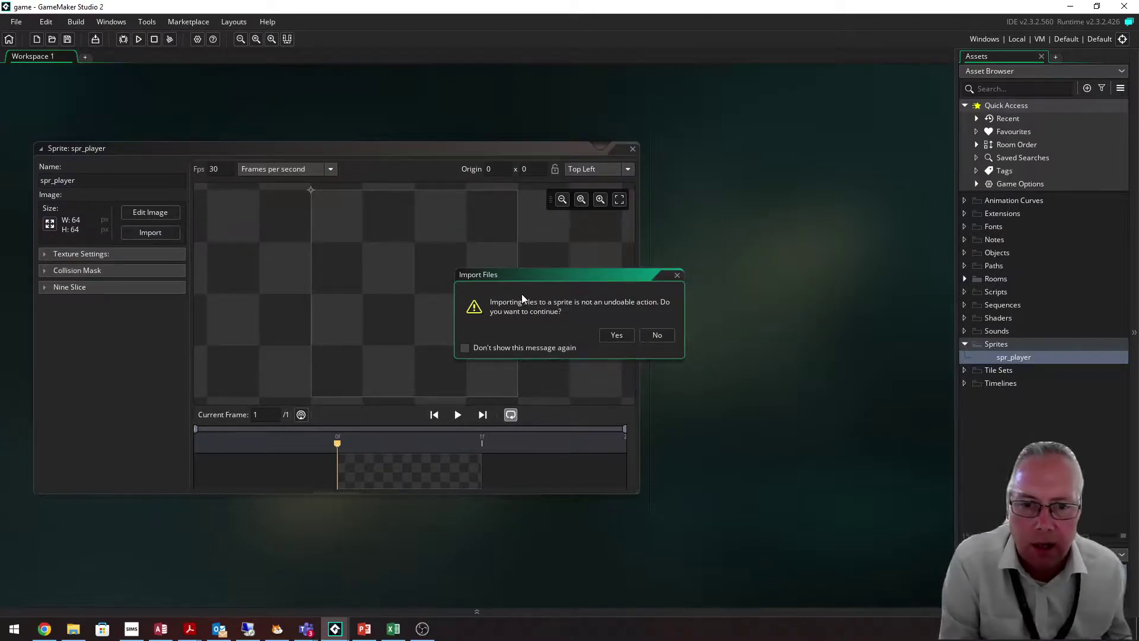
click(615, 335)
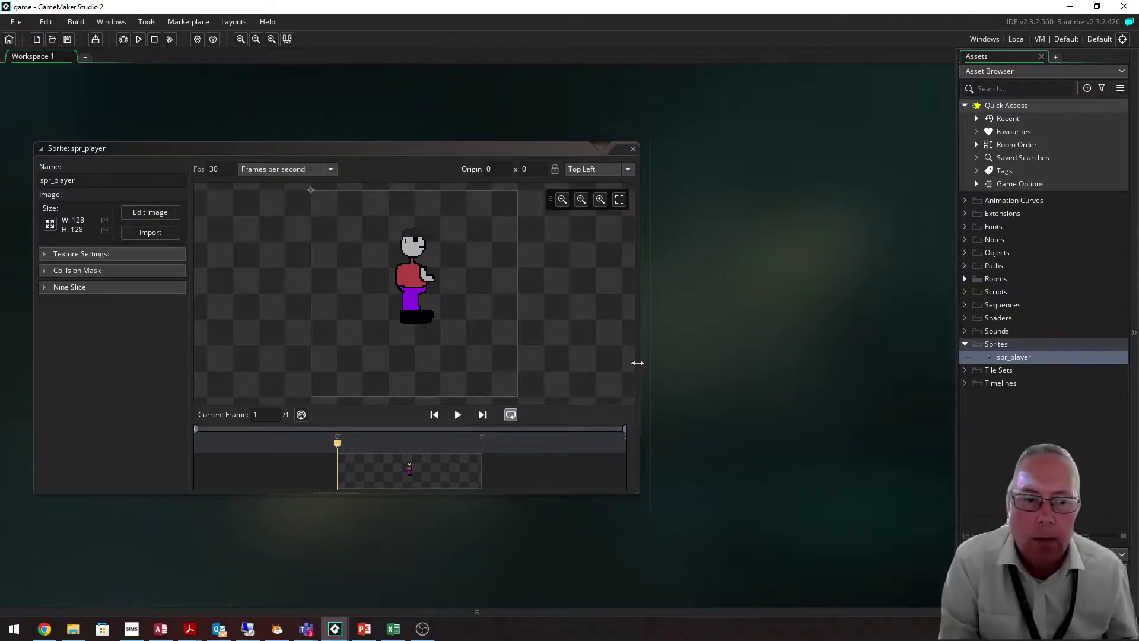
click(633, 149)
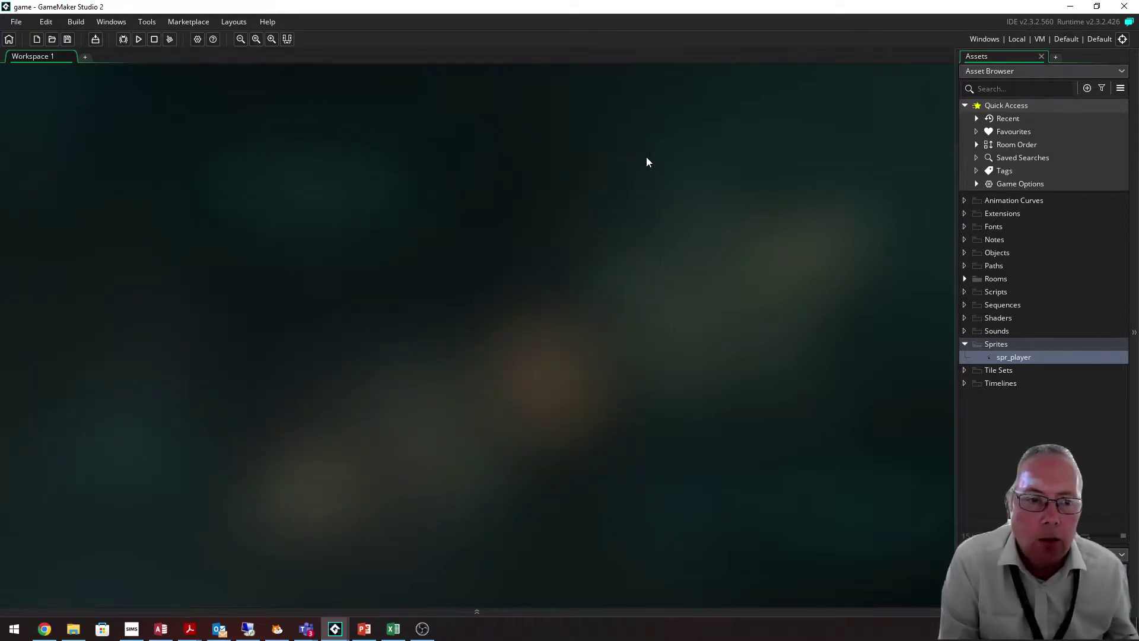
Create a new object in the Objects folder and type obj_player as its name.
right_click(989, 253)
mouse_move(1003, 260)
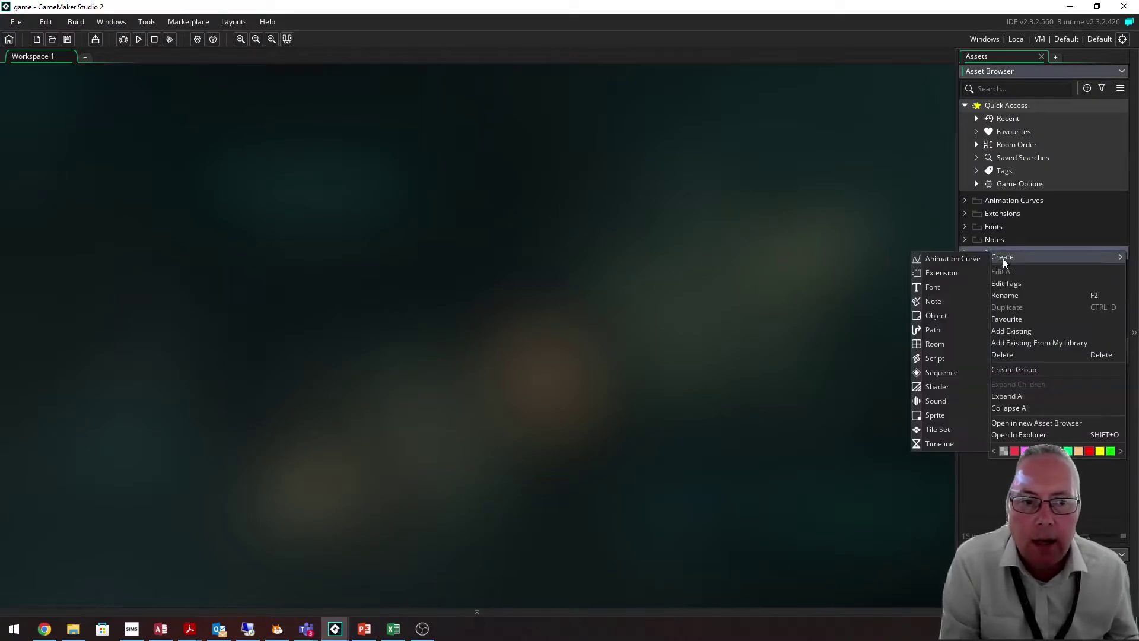
click(953, 319)
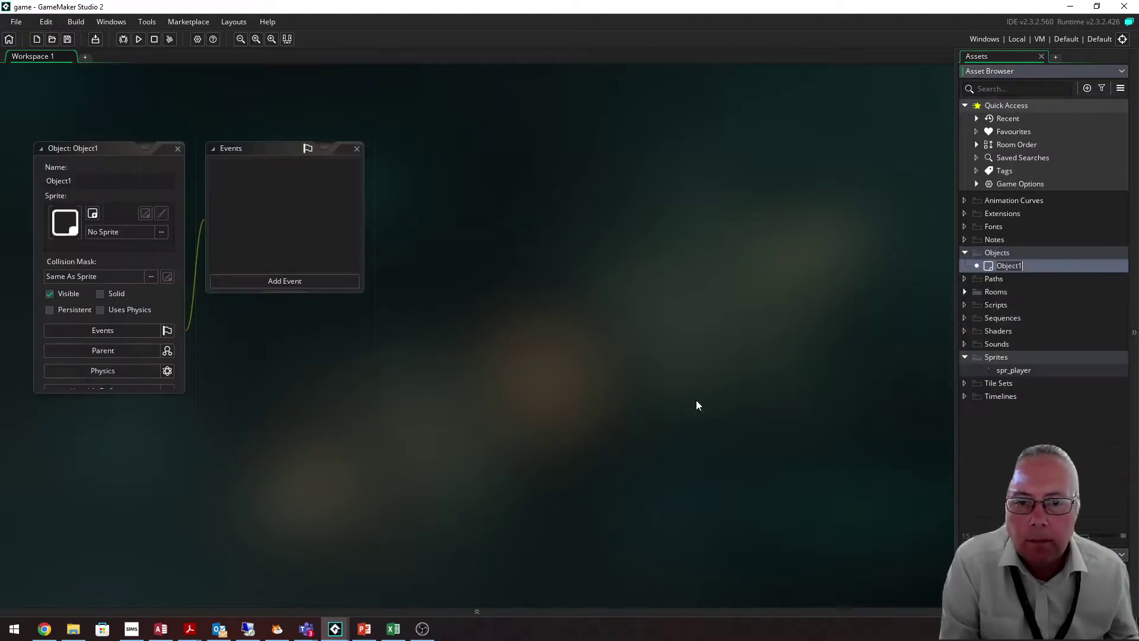
click(91, 180)
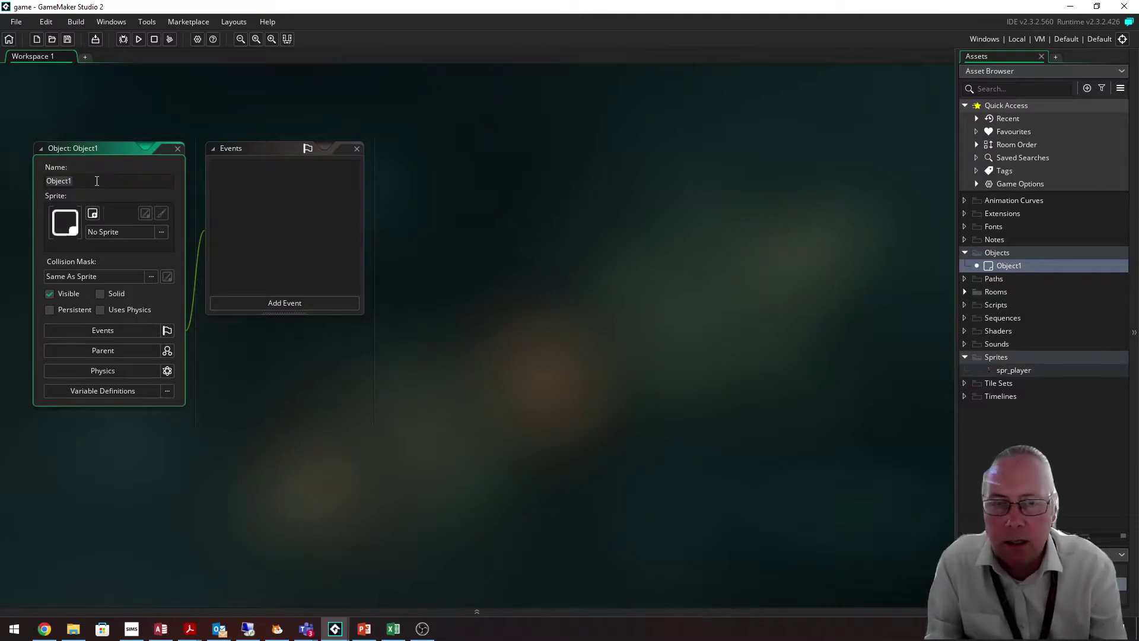
text(obj)
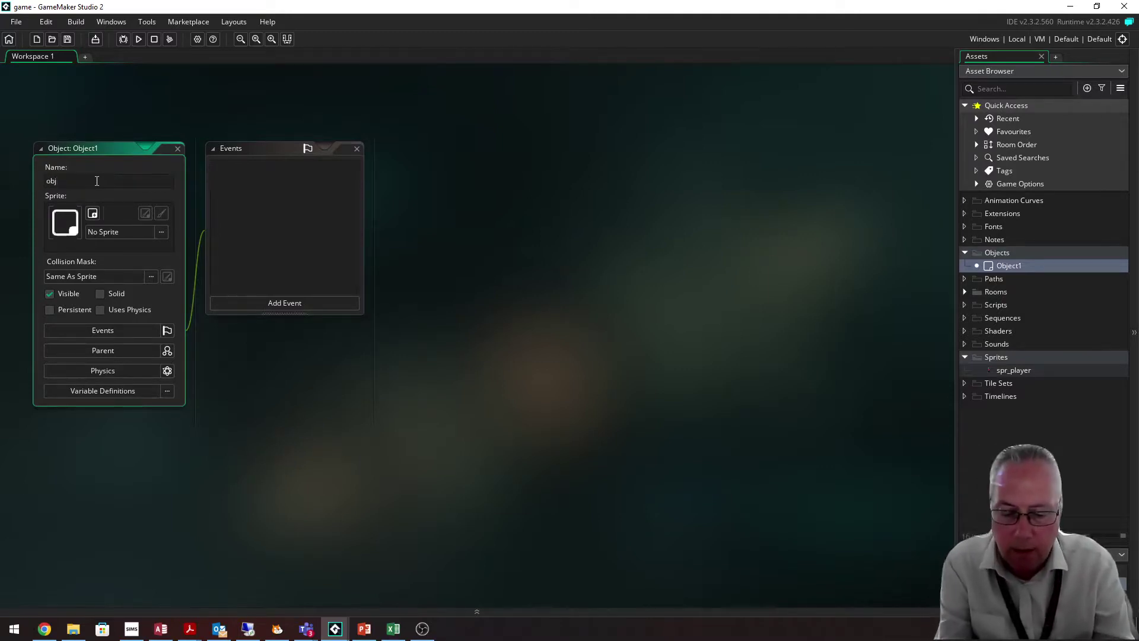
text(_player)
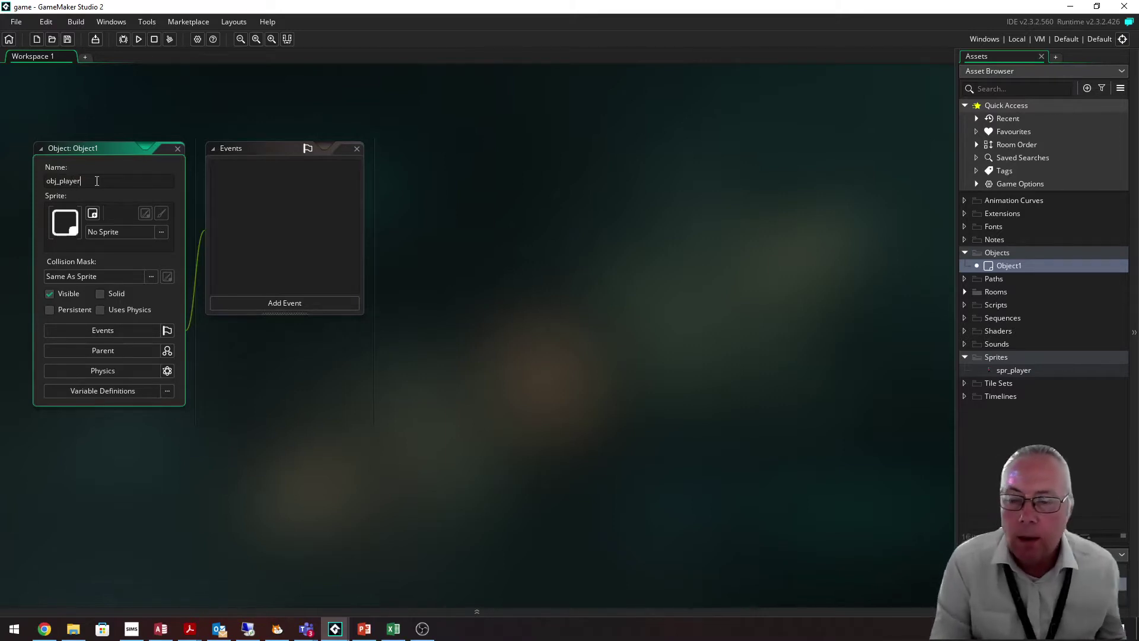
Pick spr_player from the Sprites group as obj_player's sprite.
click(132, 232)
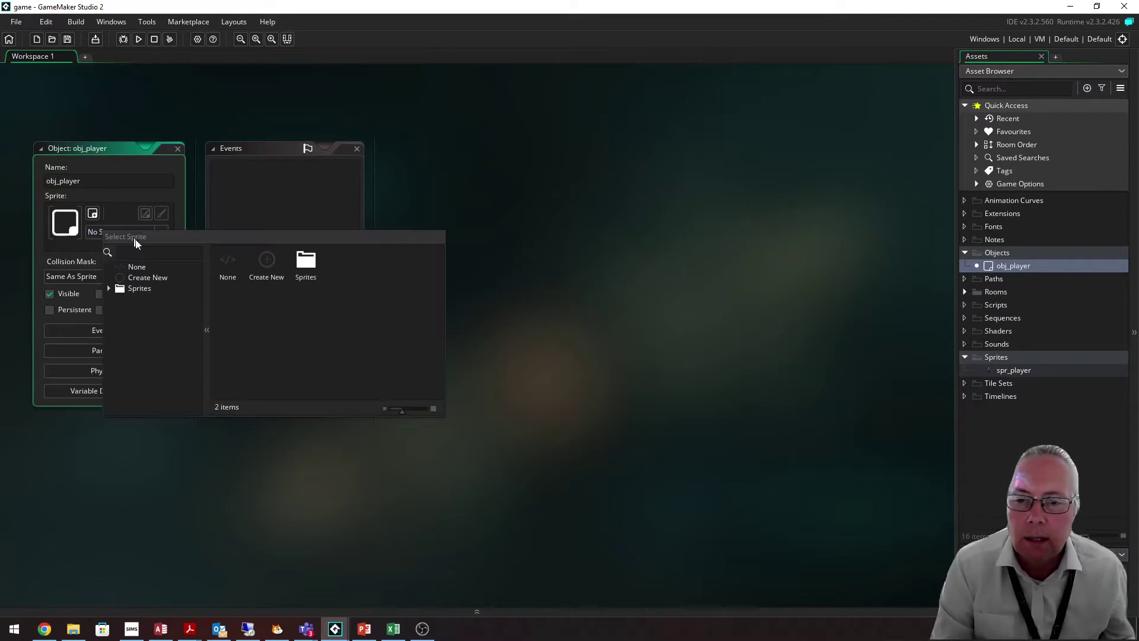
double_click(302, 264)
double_click(270, 270)
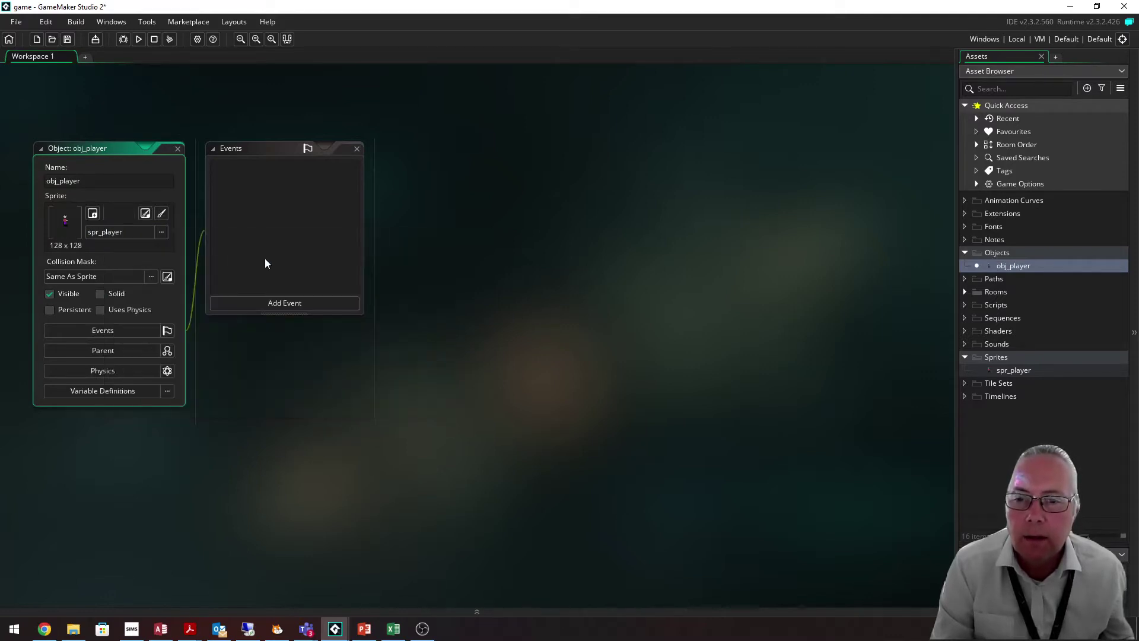